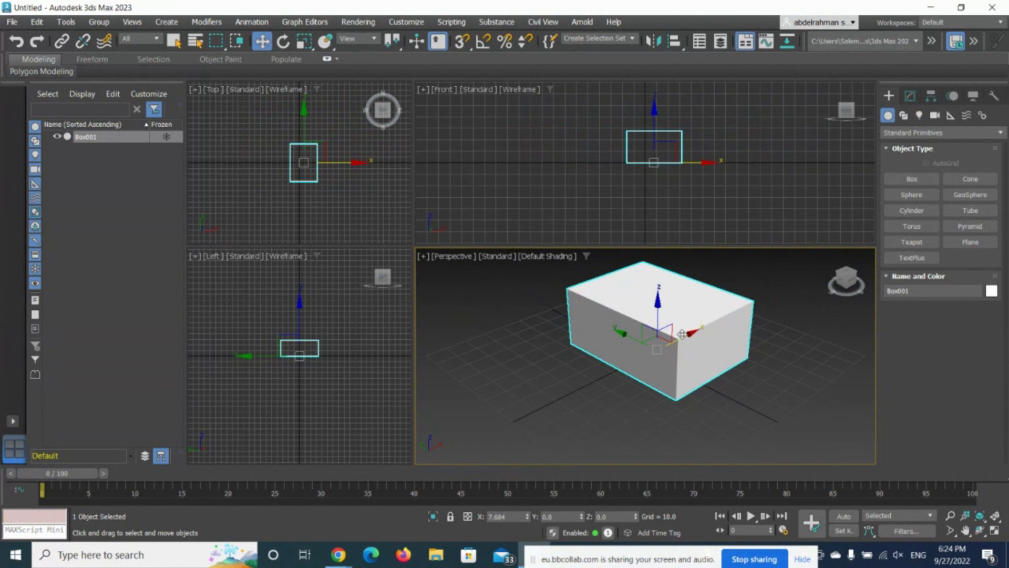
# - Resize the selected box to a width of about 49.2 and set its height to 6
pyautogui.click(909, 97)
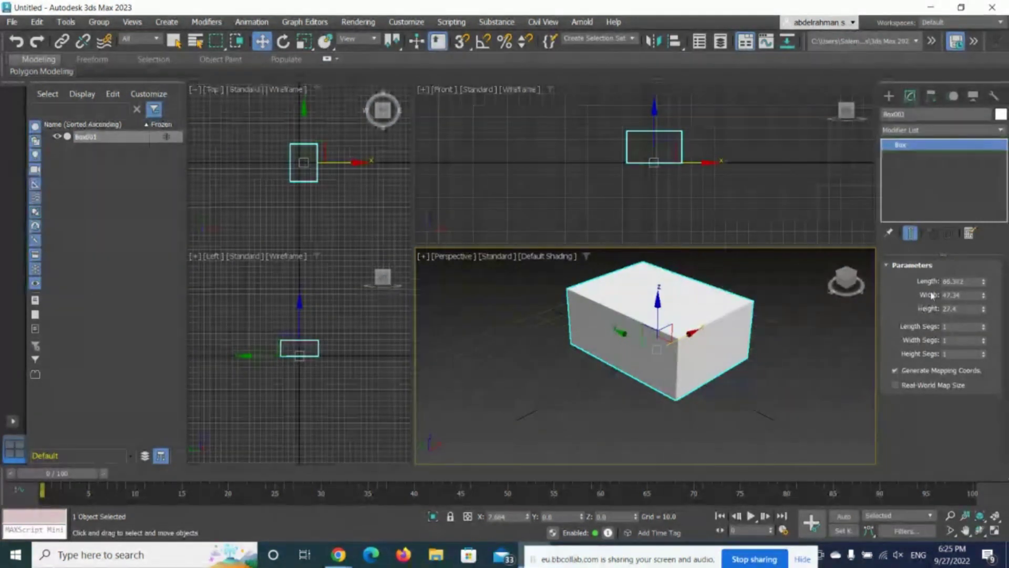
pyautogui.moveTo(985, 296); pyautogui.dragTo(991, 348)
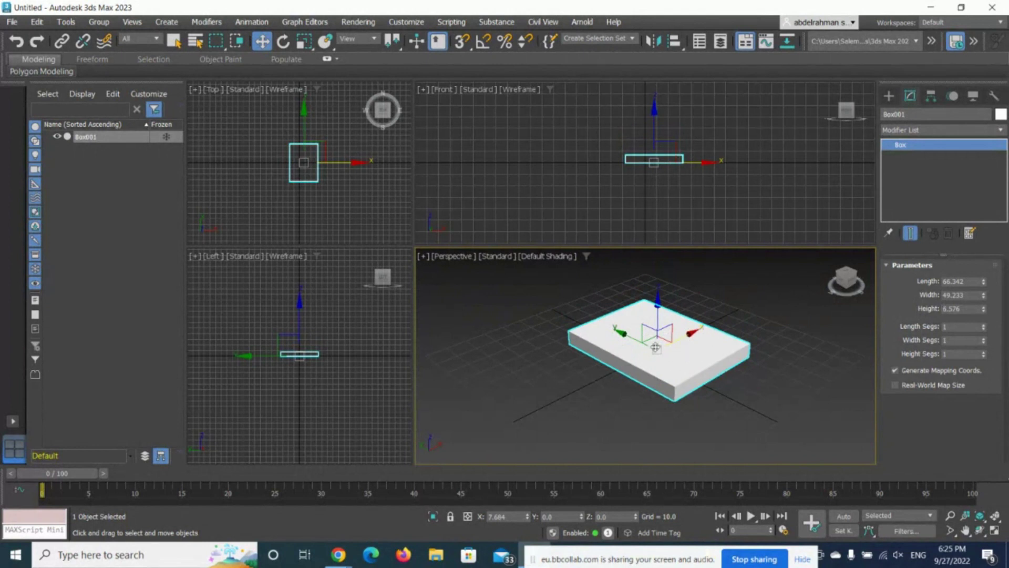
pyautogui.click(993, 517)
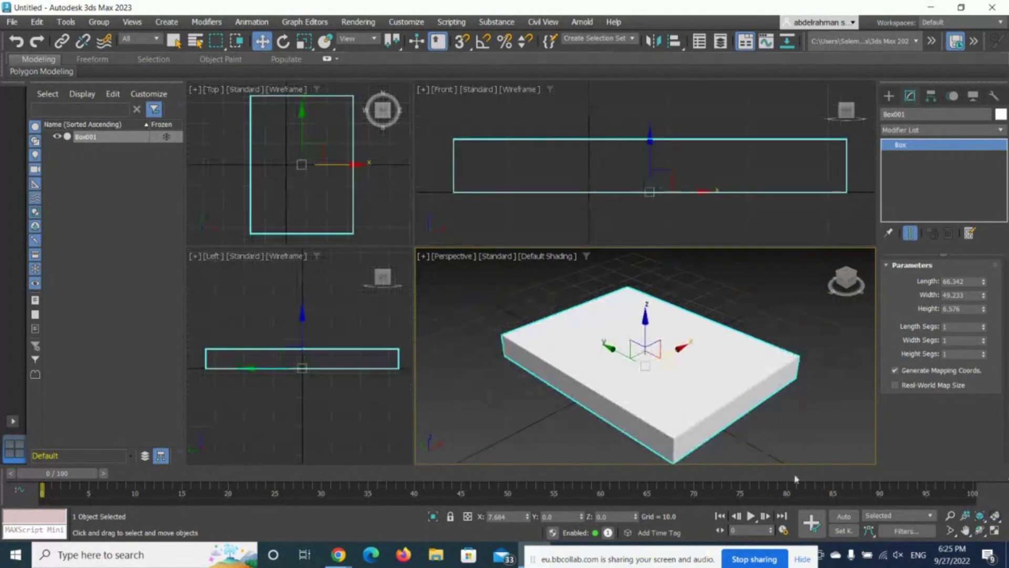
pyautogui.click(979, 309)
pyautogui.write('6')
pyautogui.press('Return')
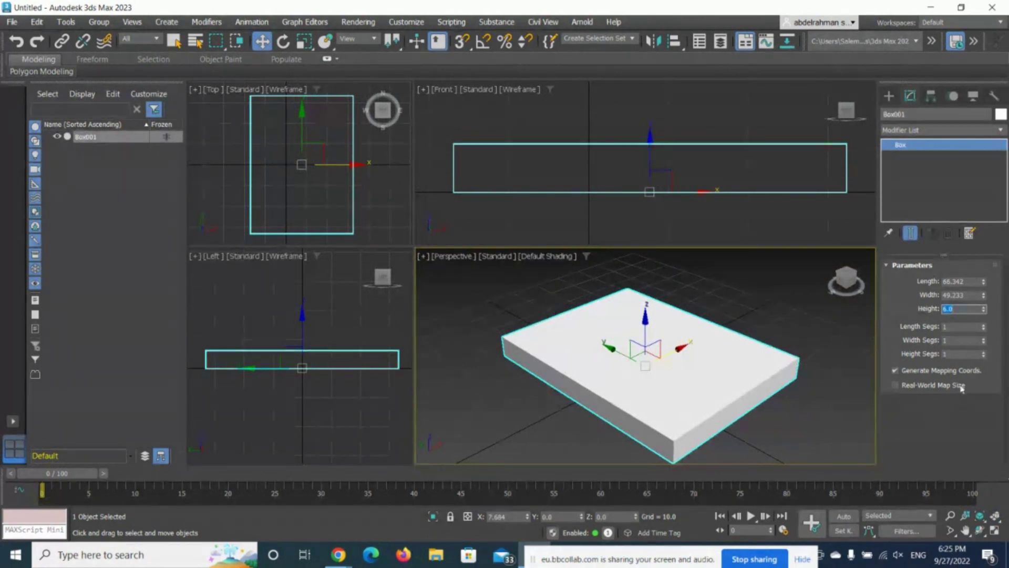
# - Set the box's length segments and width segments to 3 each
pyautogui.click(950, 327)
pyautogui.write('3')
pyautogui.press('Return')
pyautogui.click(967, 340)
pyautogui.write('3')
pyautogui.press('Return')
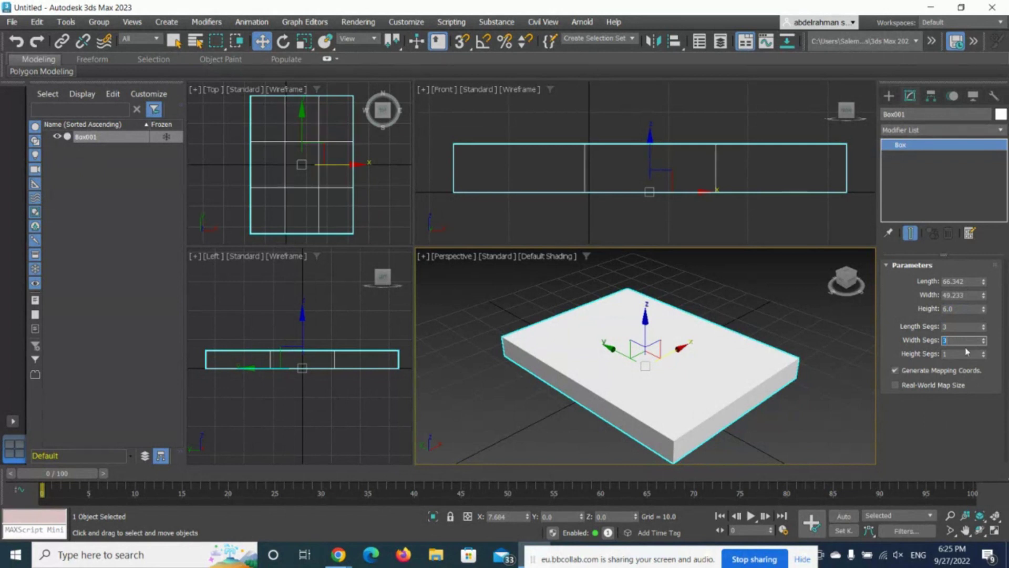
# - Increase the box's length and width segments to 6 each, and reduce both to 5
pyautogui.click(962, 354)
pyautogui.click(984, 324)
pyautogui.click(983, 324)
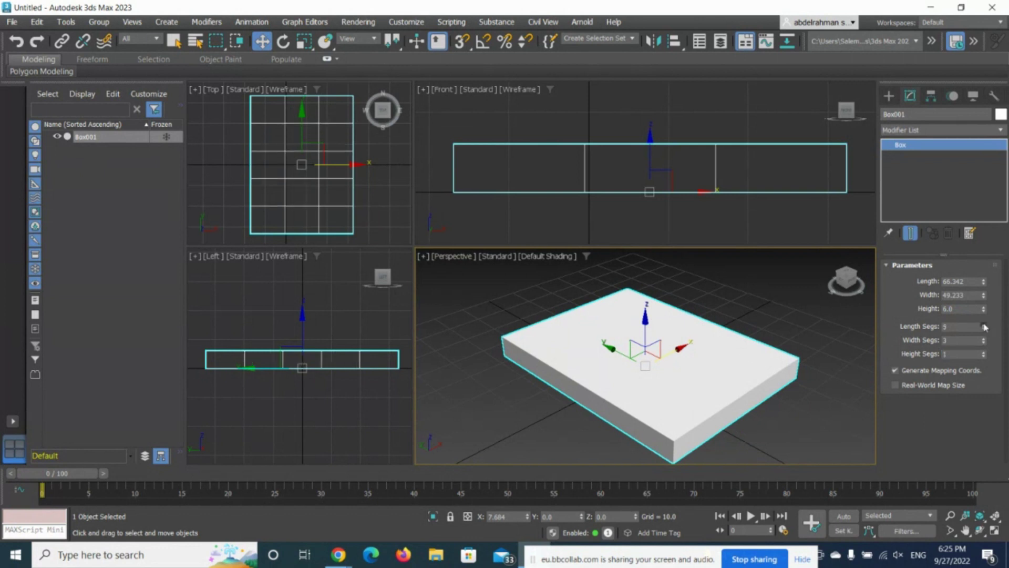
pyautogui.click(983, 324)
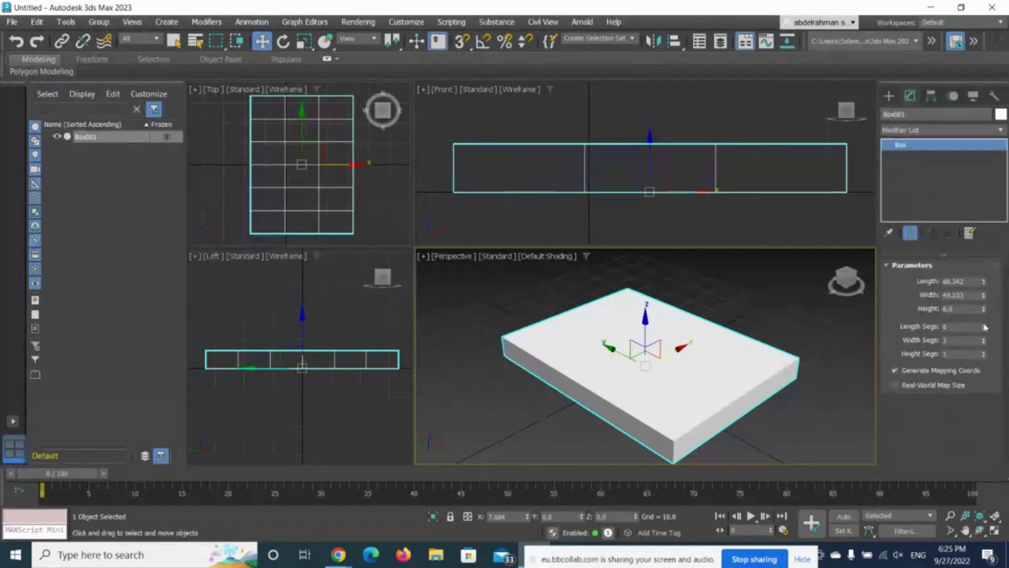
pyautogui.click(983, 343)
pyautogui.click(984, 339)
pyautogui.click(984, 339)
pyautogui.click(984, 339)
pyautogui.click(984, 339)
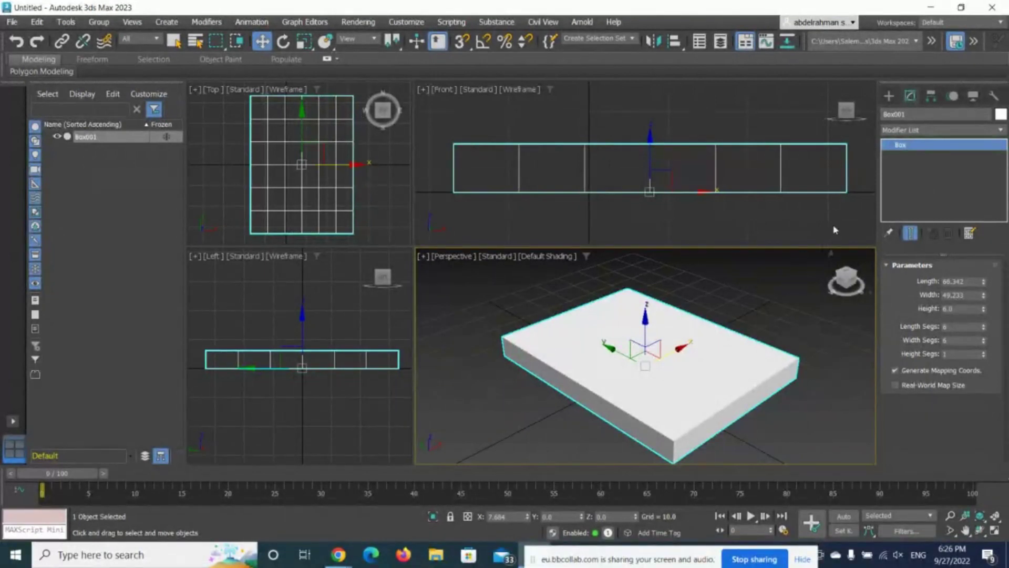
pyautogui.click(984, 329)
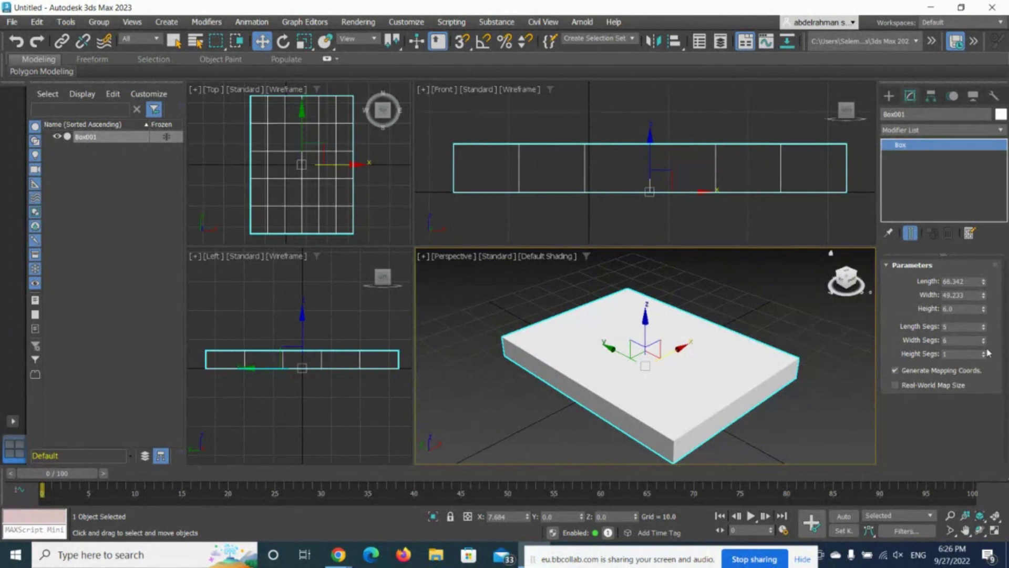
pyautogui.click(983, 342)
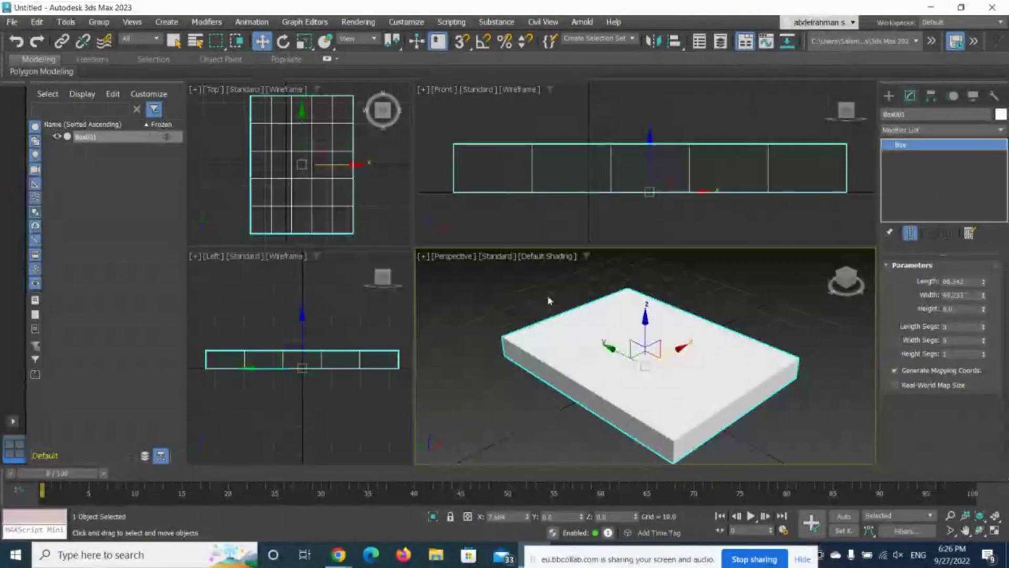
# - Display the Perspective view in Wireframe Override and fit the box in all views
pyautogui.click(546, 257)
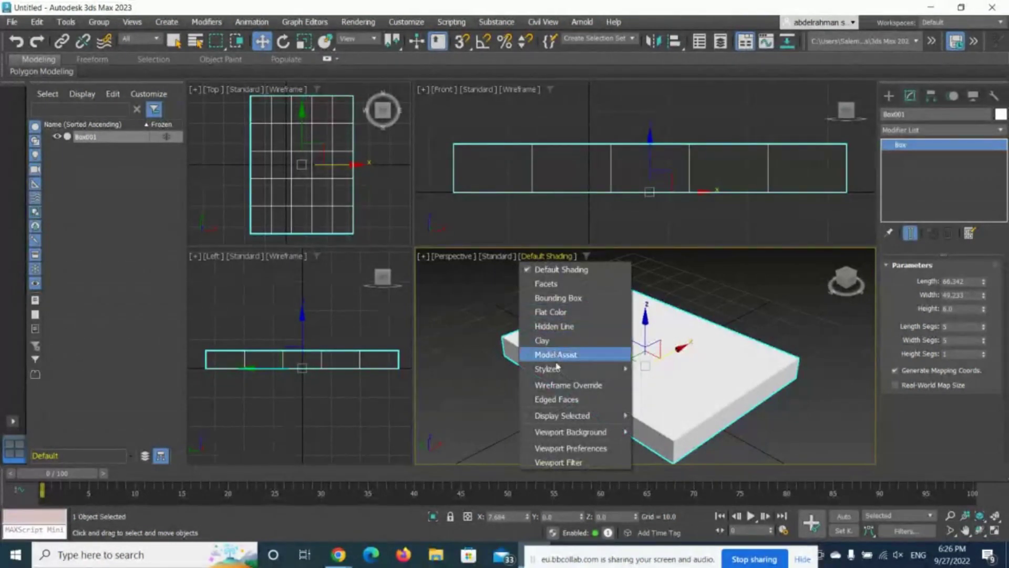
pyautogui.click(571, 388)
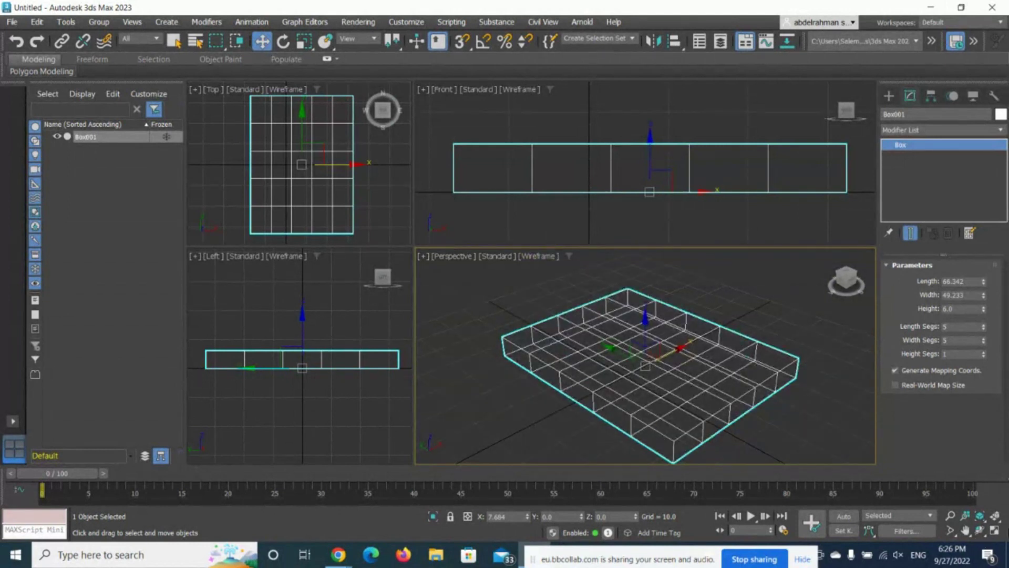
pyautogui.click(996, 516)
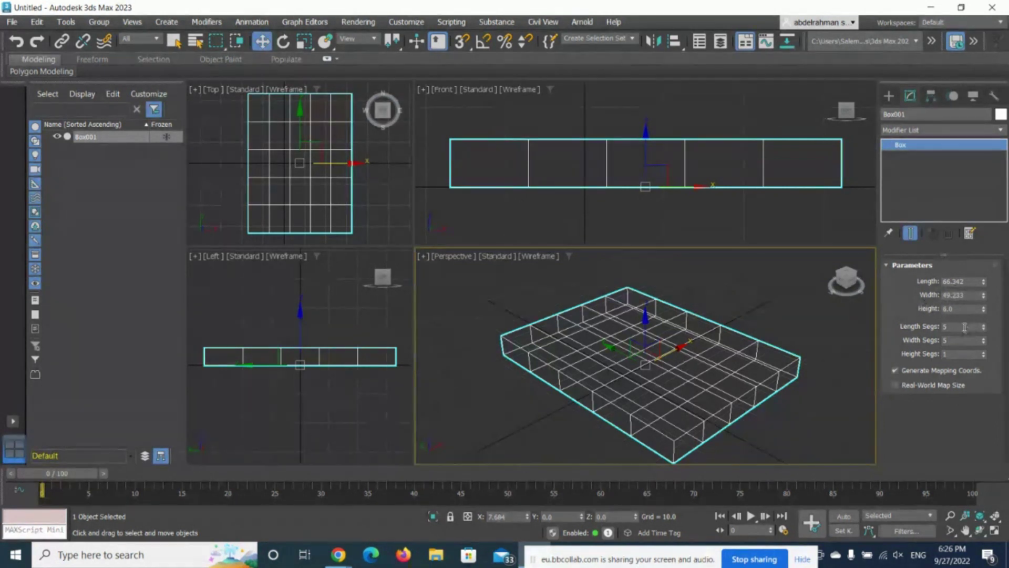
# - Reduce the box's width segments to 3, and set both its length and width to 50
pyautogui.click(984, 342)
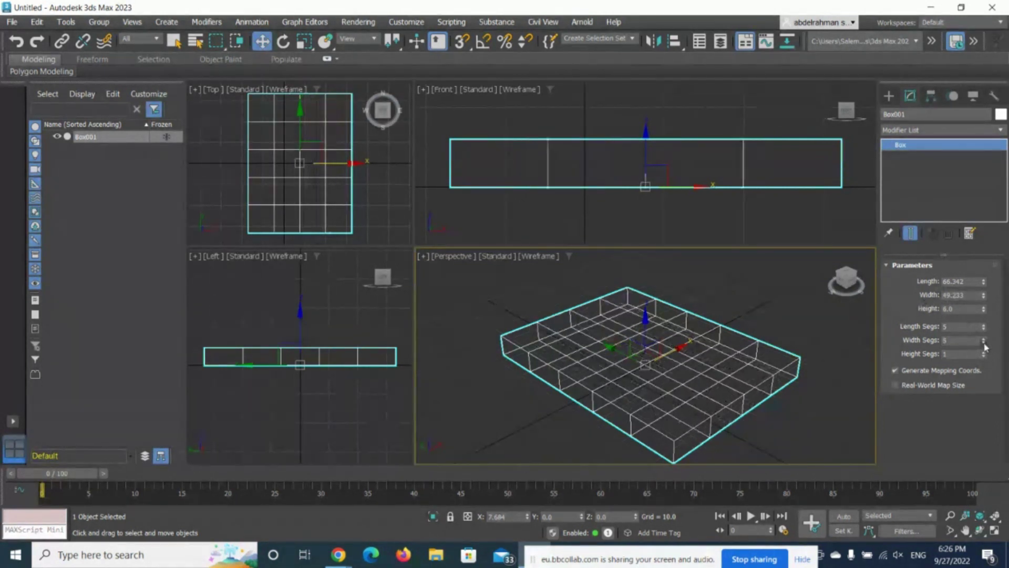
pyautogui.click(984, 342)
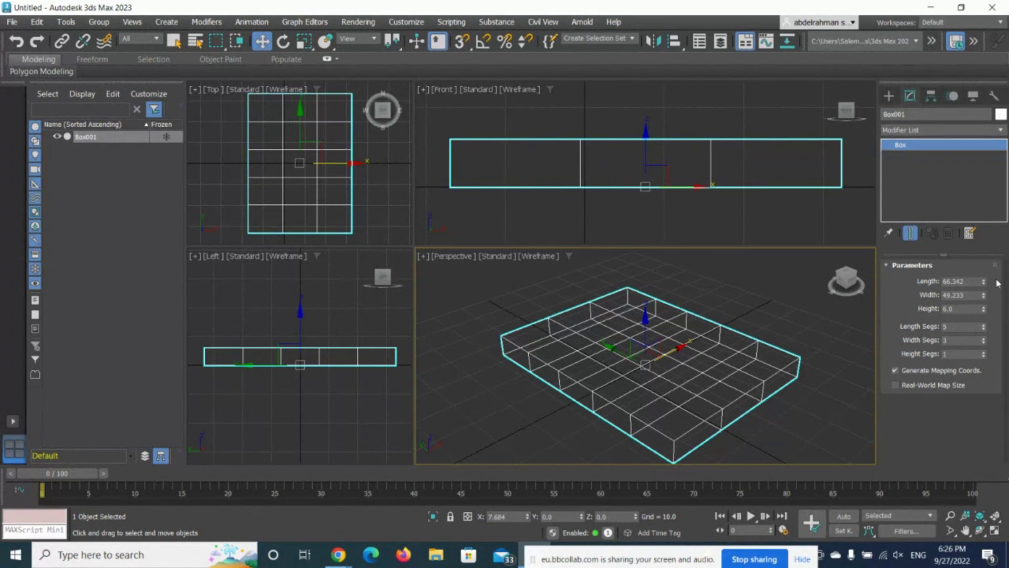
pyautogui.moveTo(984, 282); pyautogui.dragTo(991, 293)
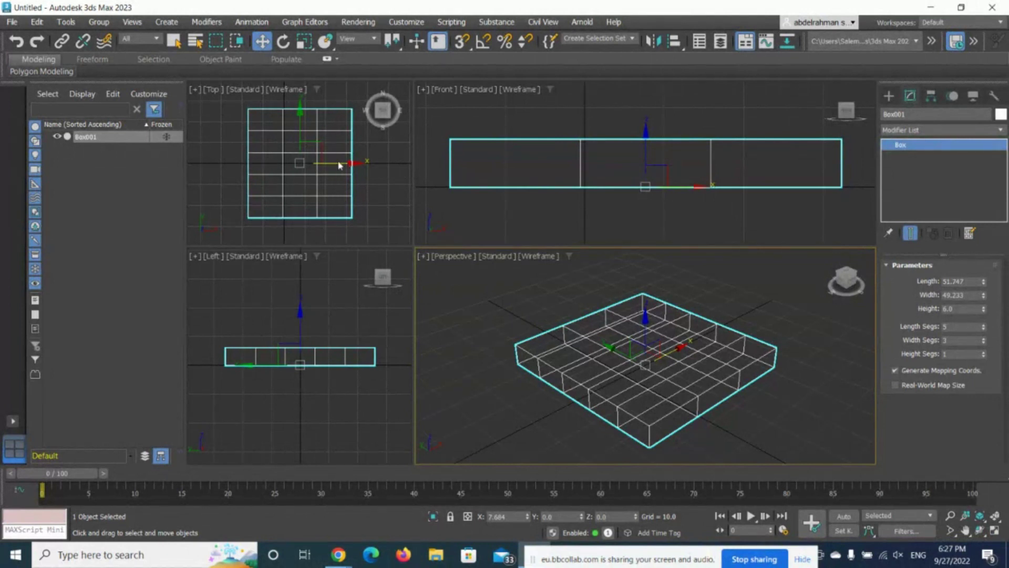
pyautogui.moveTo(984, 296); pyautogui.dragTo(984, 315)
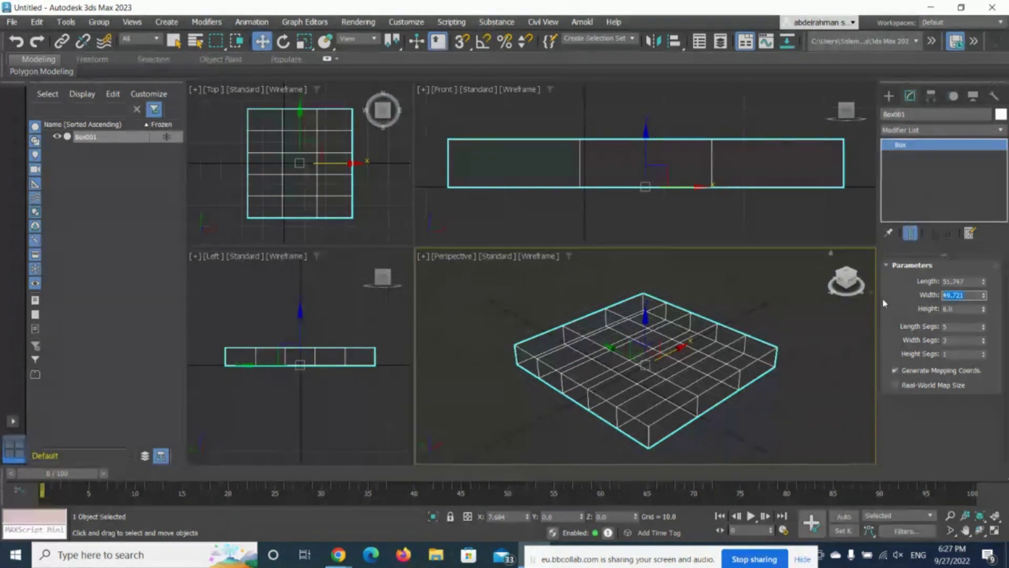
pyautogui.write('50')
pyautogui.press('Return')
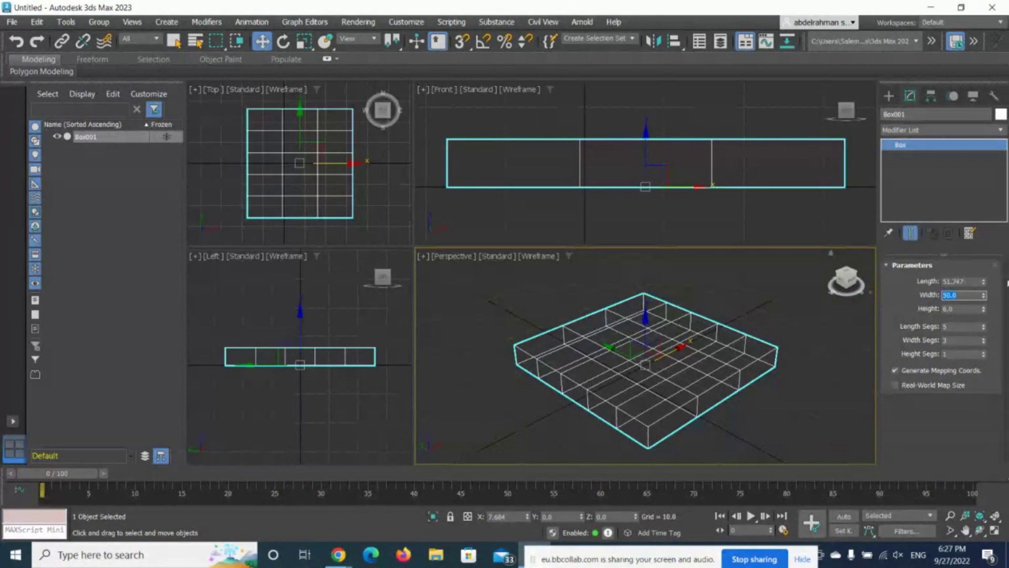
pyautogui.click(968, 282)
pyautogui.write('50')
pyautogui.press('Return')
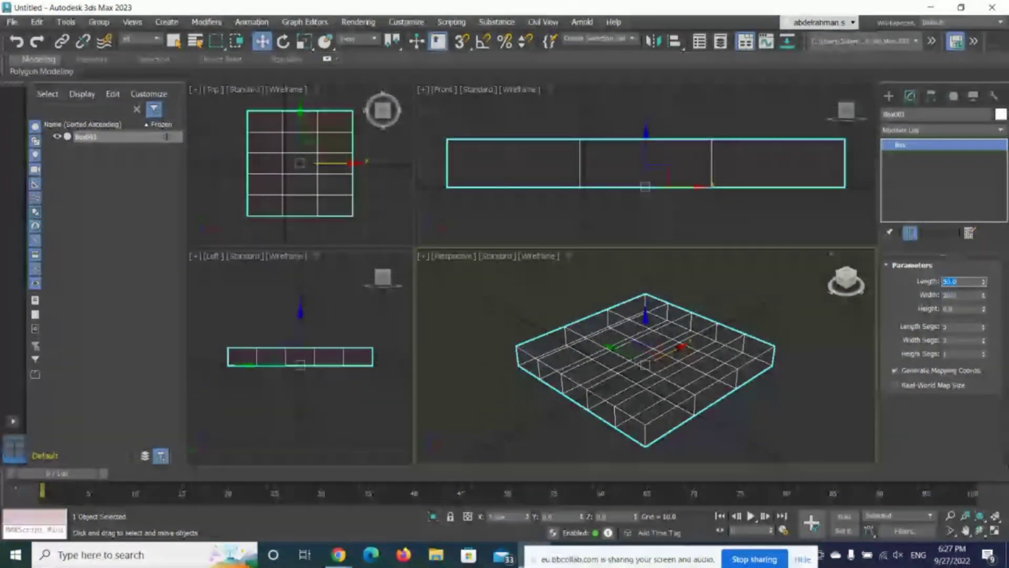
# - Set the box's length segments to 4 and its width segments to 3
pyautogui.click(984, 326)
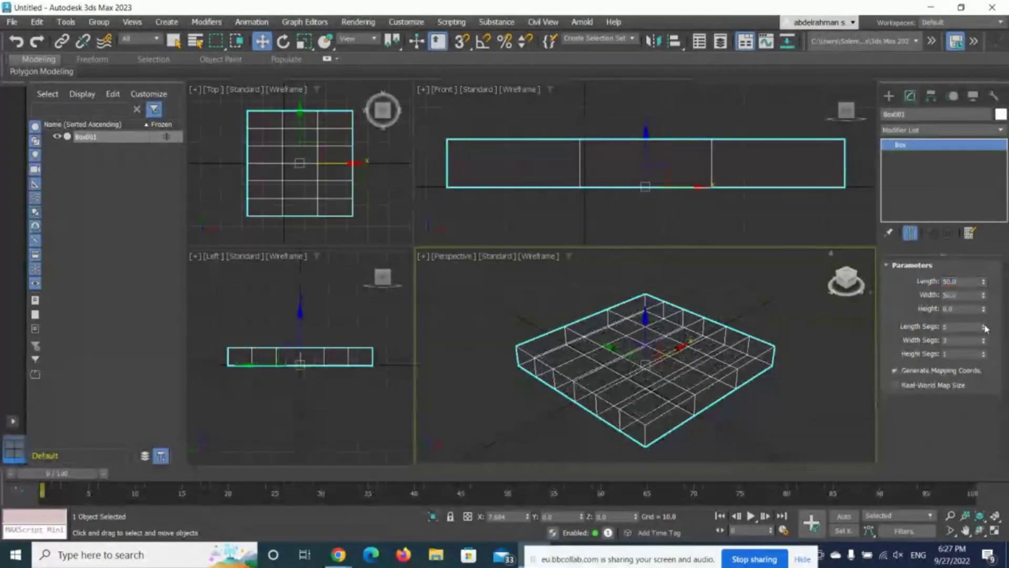
pyautogui.click(984, 329)
pyautogui.click(983, 328)
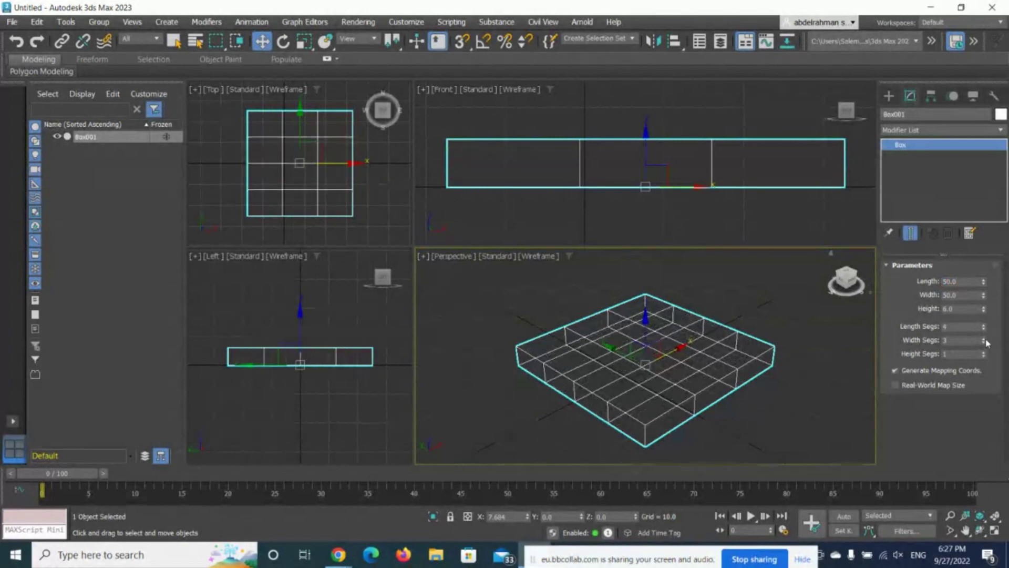
pyautogui.click(984, 339)
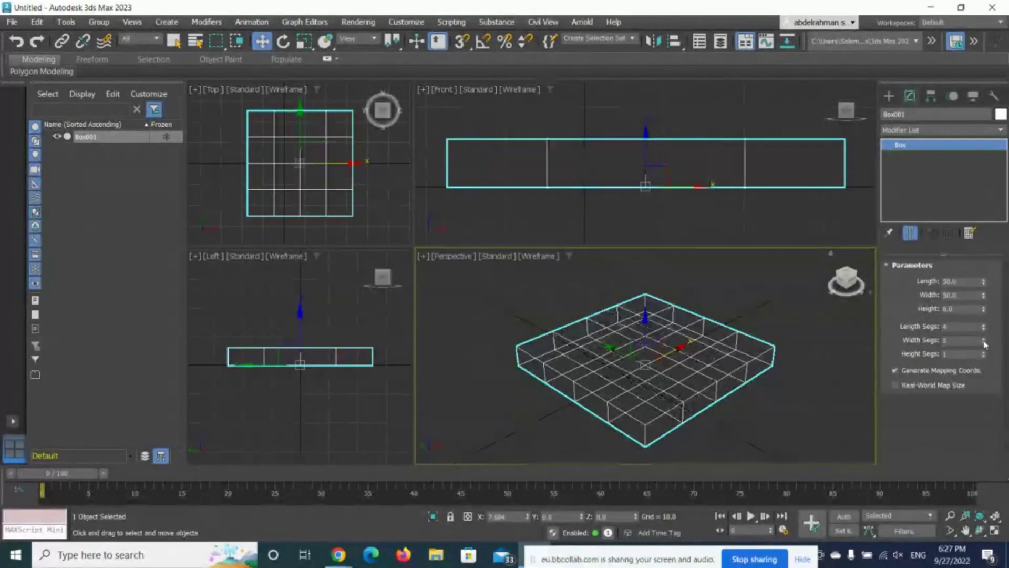
pyautogui.click(984, 342)
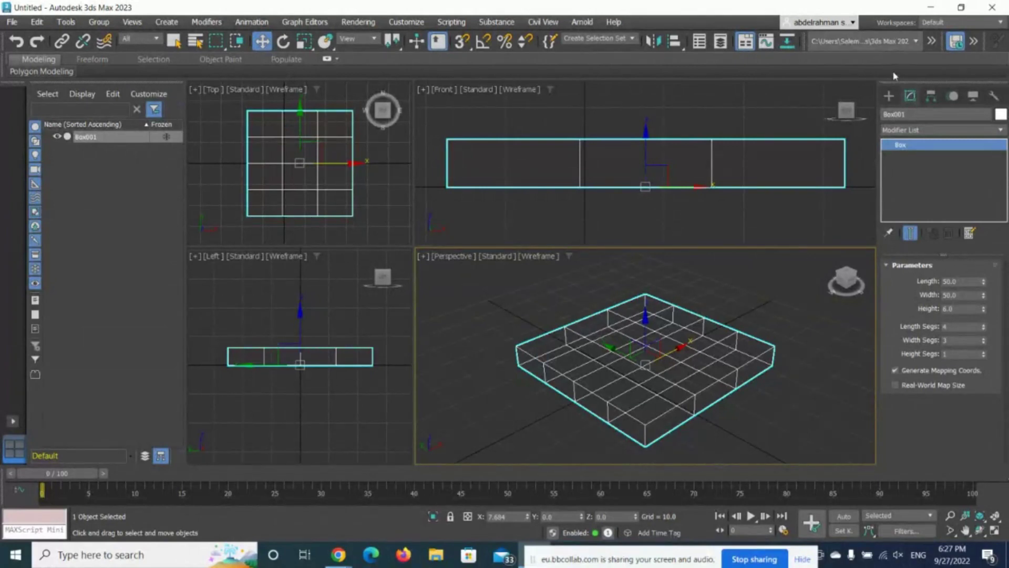
# - Add an Edit Poly modifier to the box
pyautogui.click(904, 132)
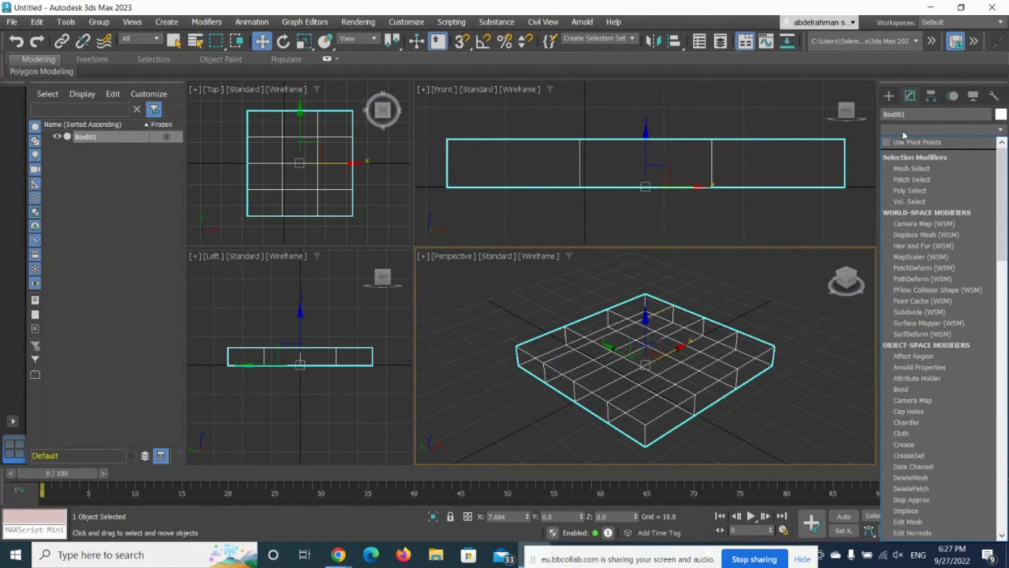
pyautogui.press('e')
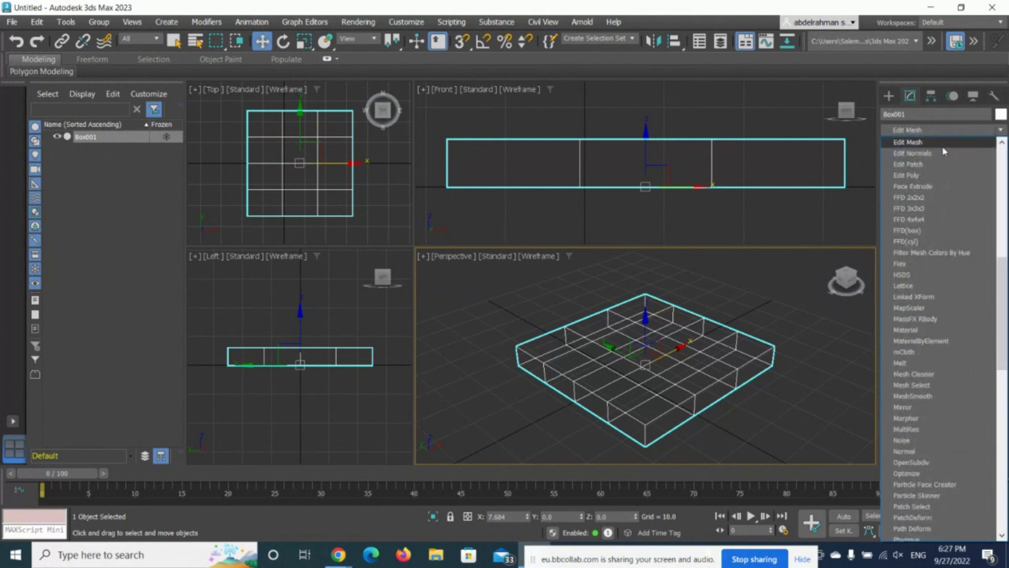
pyautogui.click(955, 174)
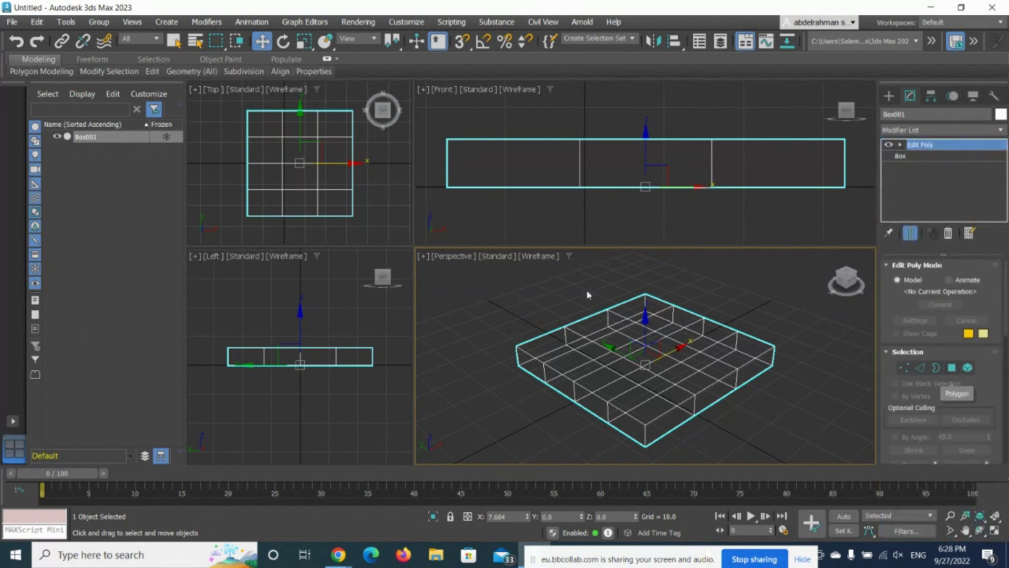
# - At polygon level, select single polygons along the back row of the box's upper face, ending with the back-left corner
pyautogui.click(952, 367)
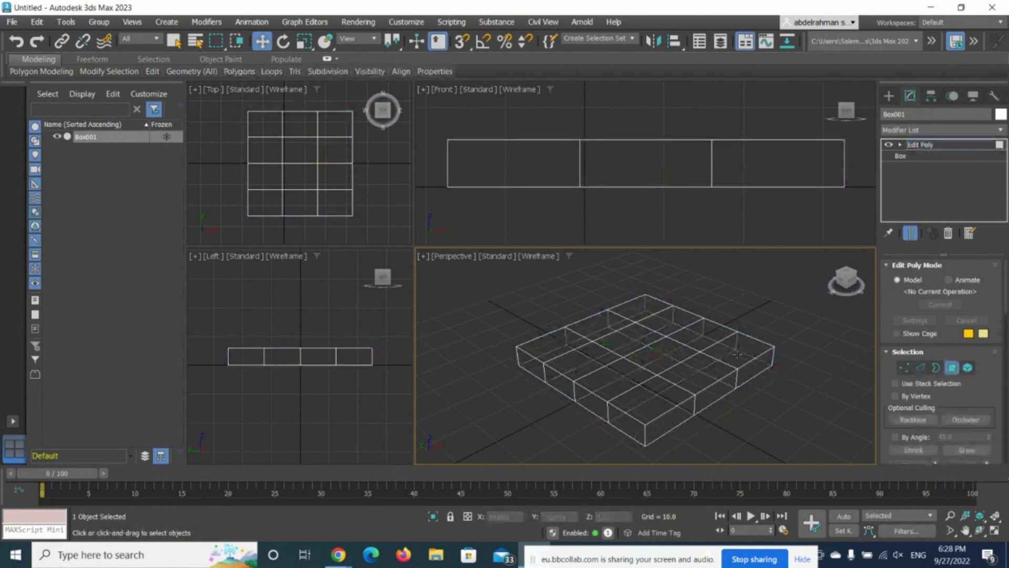
pyautogui.click(640, 309)
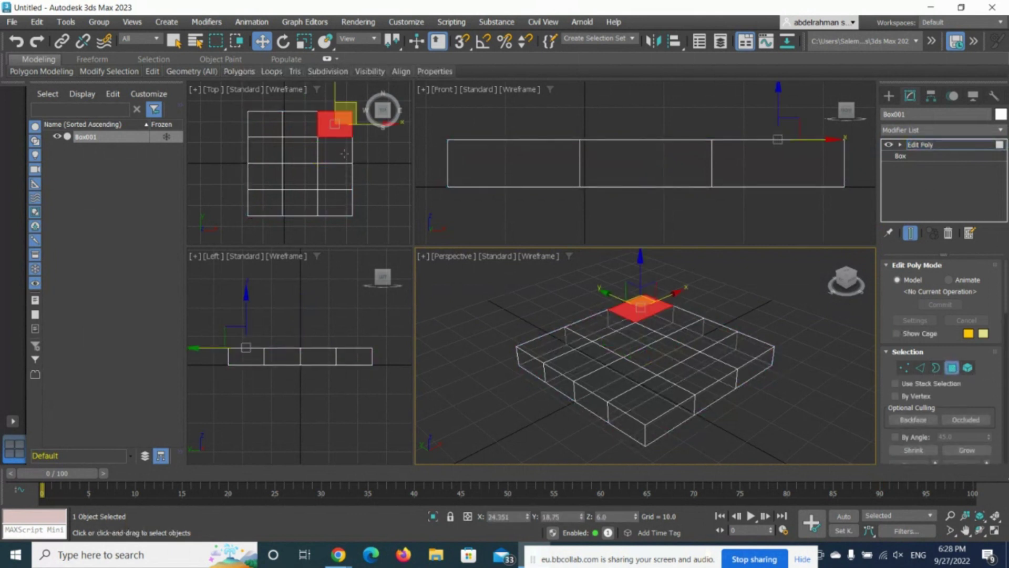
pyautogui.click(301, 125)
pyautogui.click(270, 129)
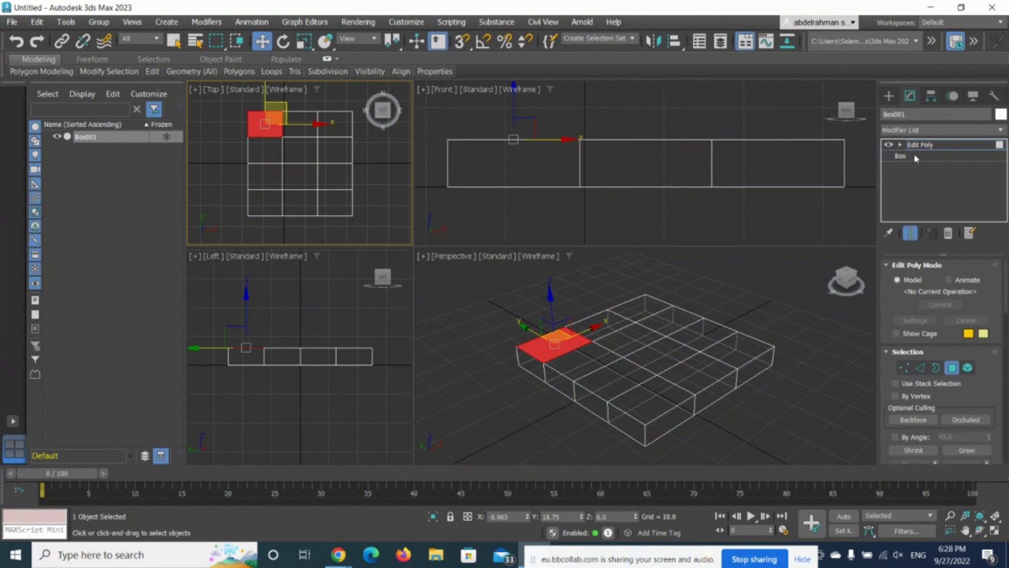
# - Turn off the Edit Poly modifier and leave polygon editing, returning to the standard primitives for object creation
pyautogui.click(888, 147)
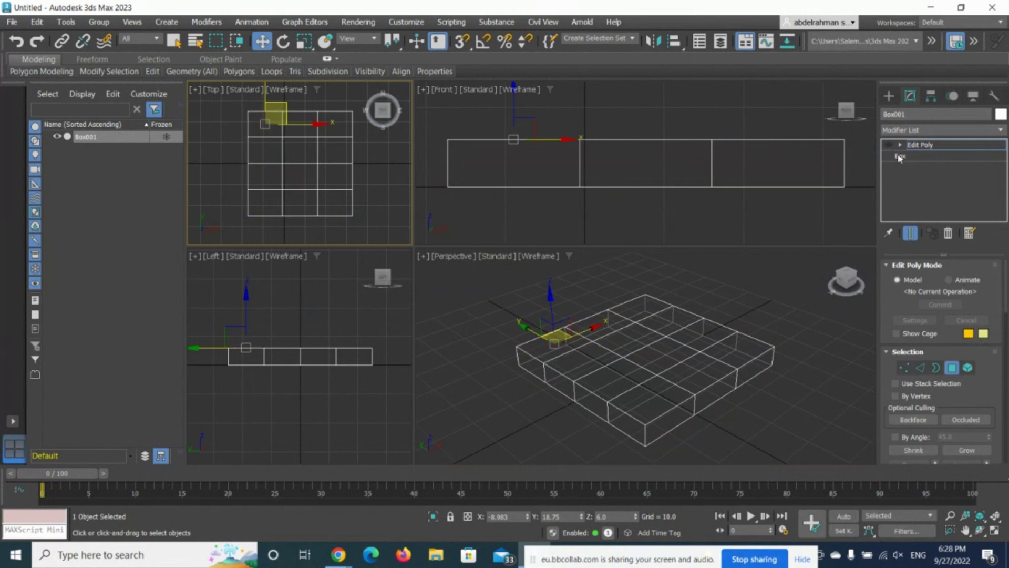
pyautogui.click(892, 104)
pyautogui.click(629, 319)
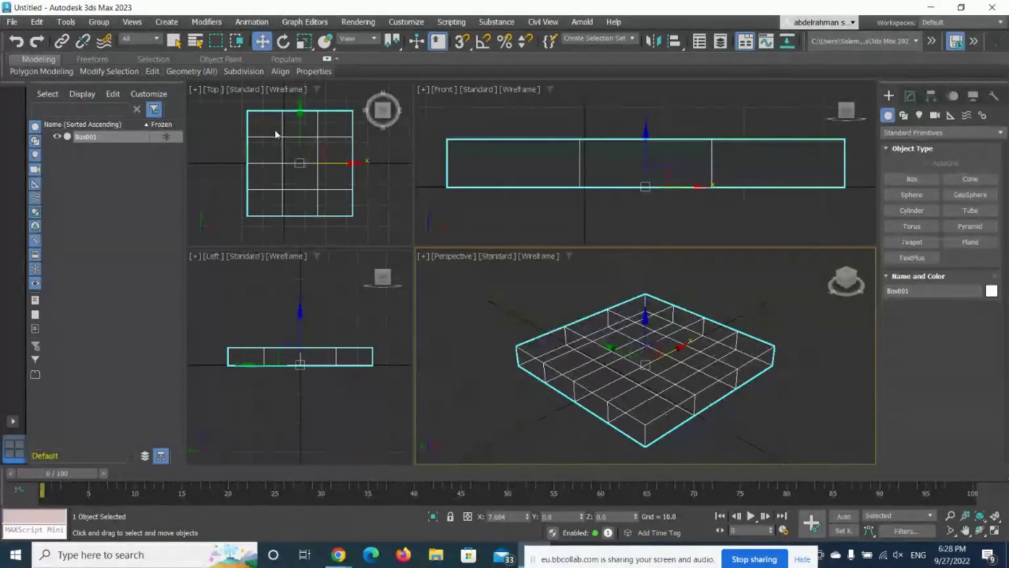
pyautogui.click(218, 95)
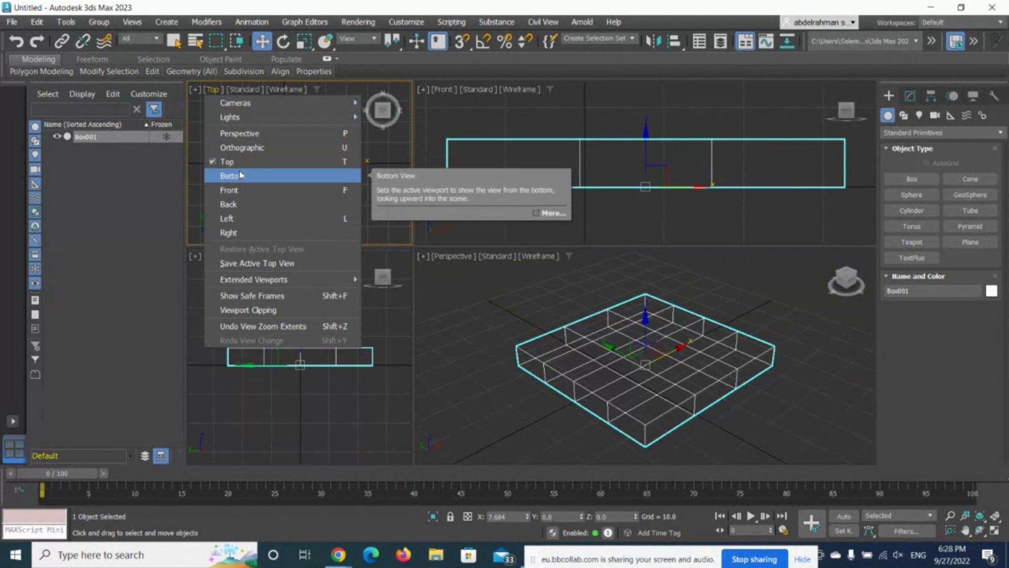
pyautogui.click(234, 162)
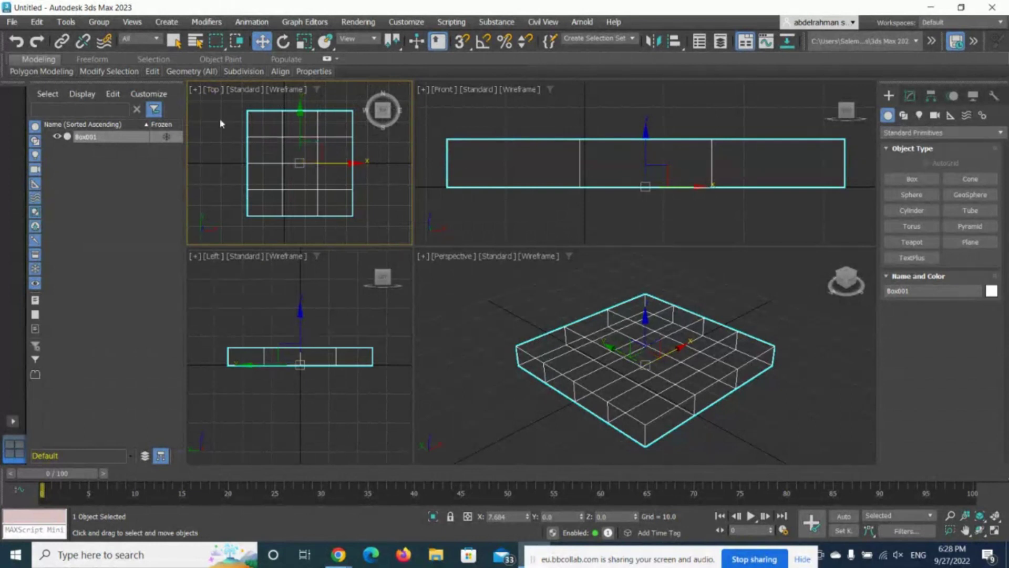
pyautogui.click(213, 92)
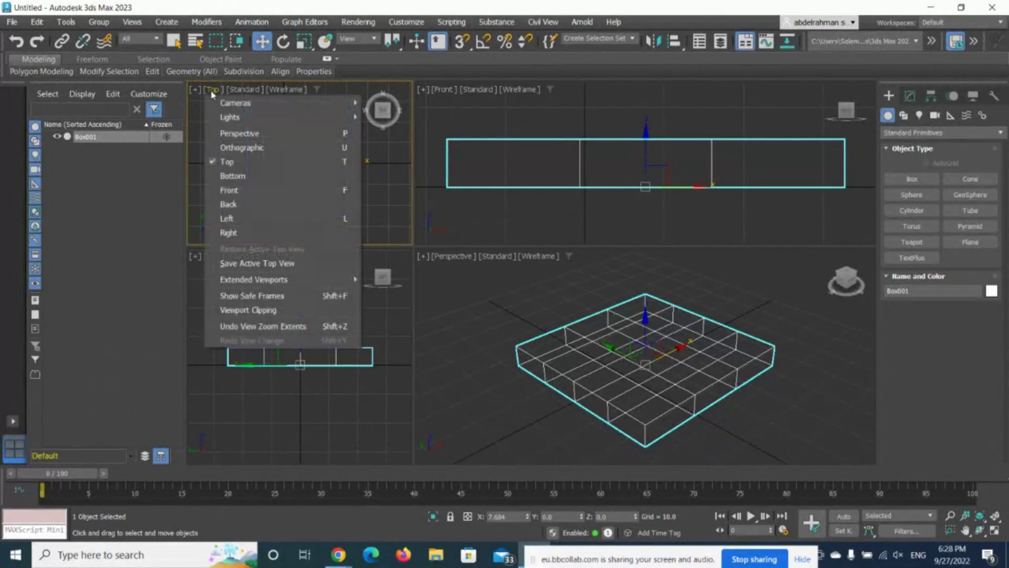
pyautogui.click(262, 8)
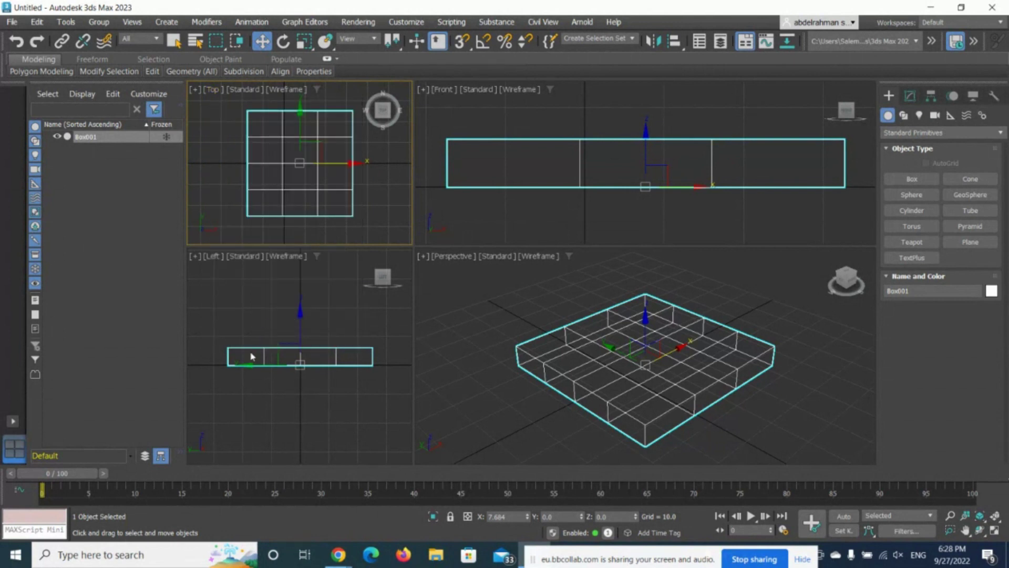
pyautogui.click(212, 257)
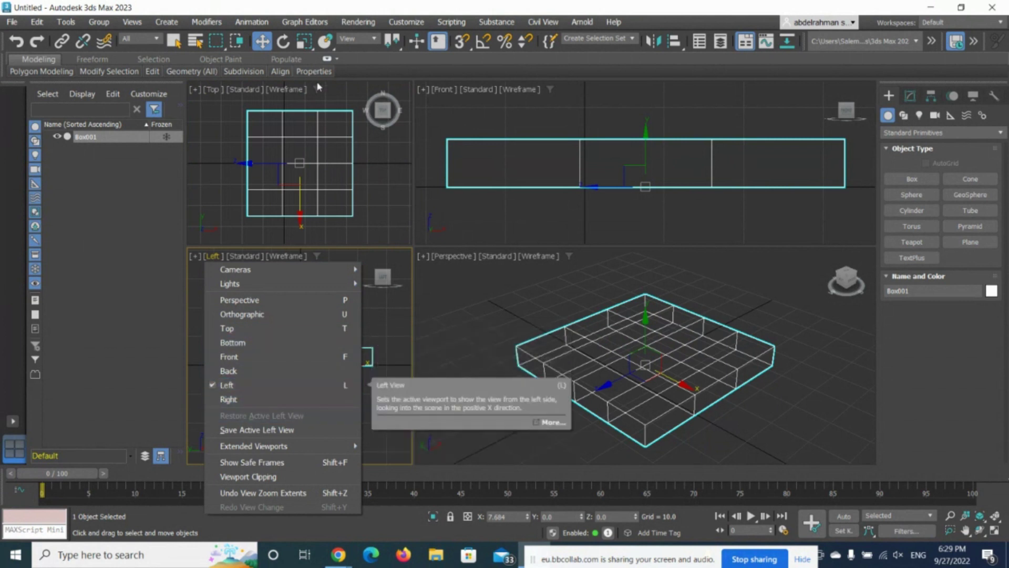
pyautogui.click(323, 18)
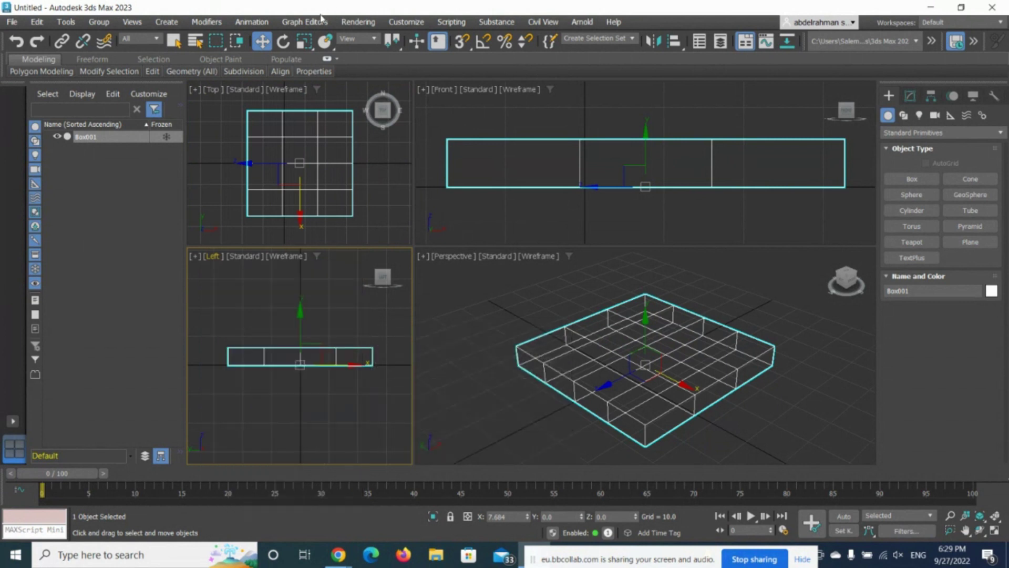
pyautogui.click(211, 90)
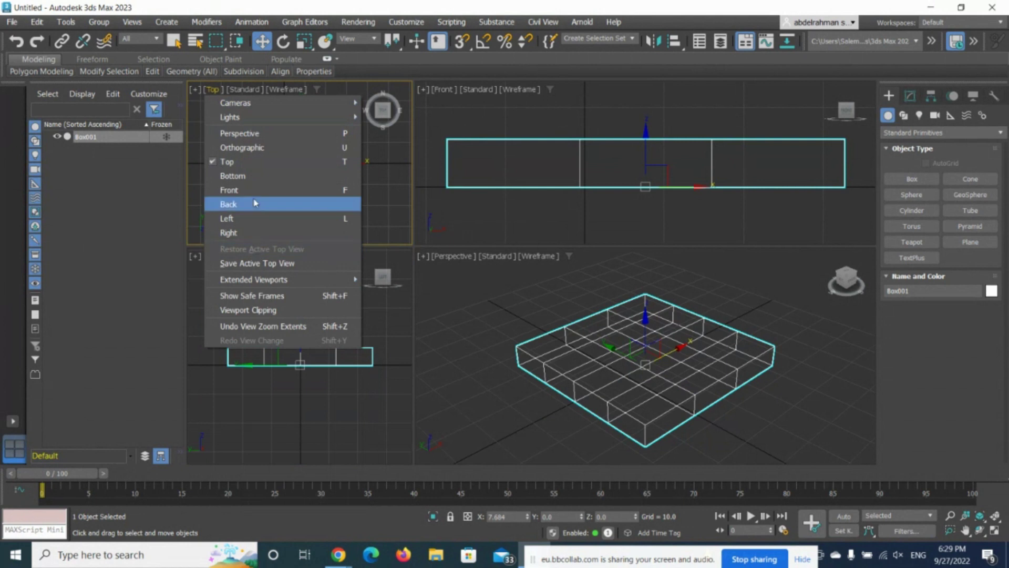
pyautogui.click(387, 16)
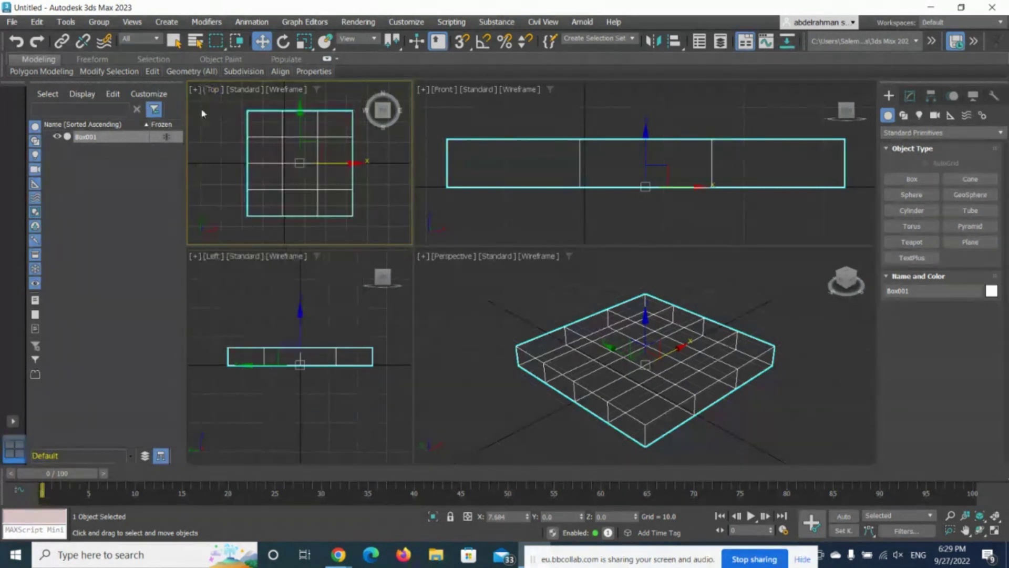
# - Return to the Edit Poly modifier's polygon level and select all three polygons in the back row of the box's upper face
pyautogui.click(909, 96)
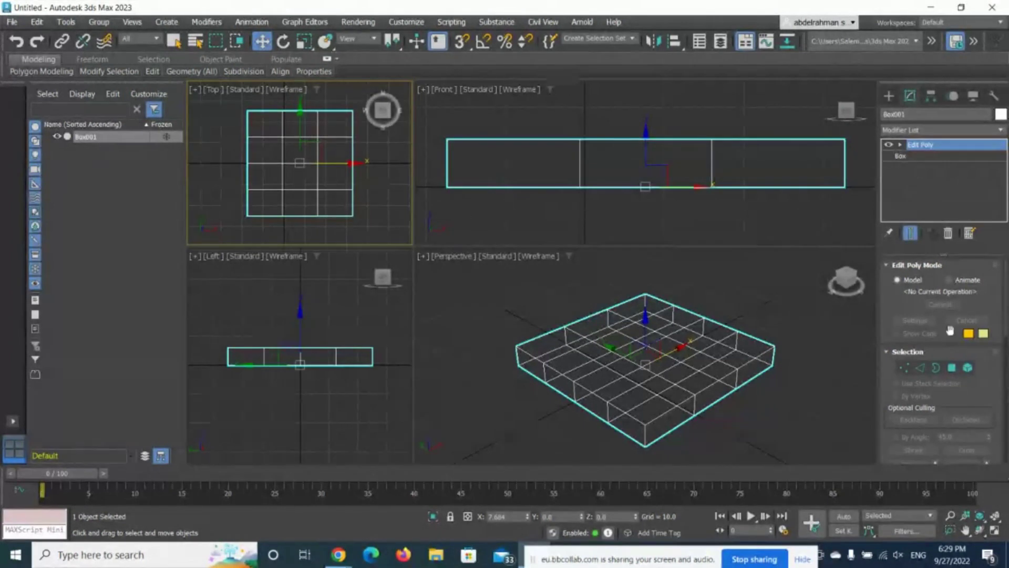
pyautogui.click(952, 367)
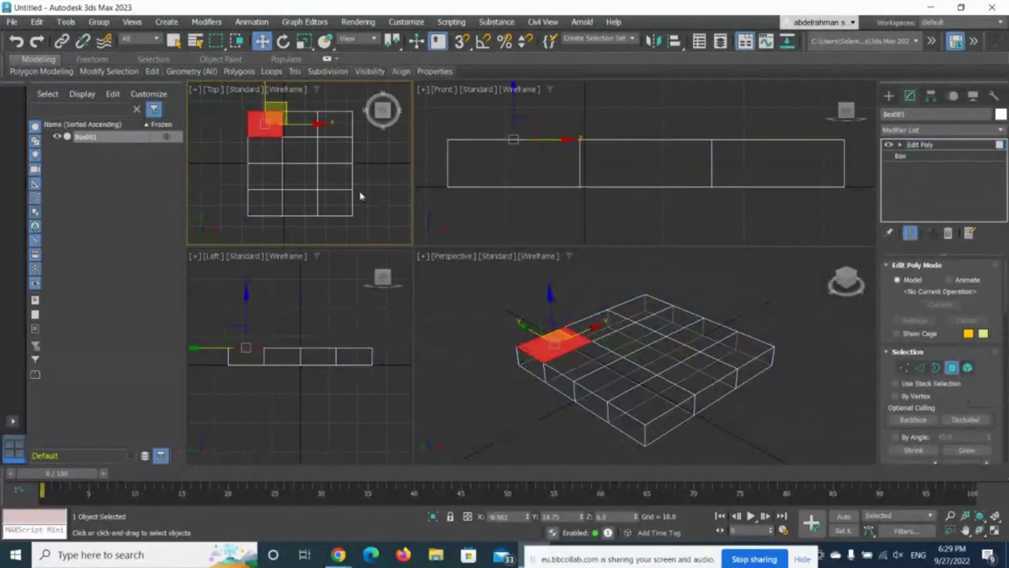
pyautogui.click(328, 132)
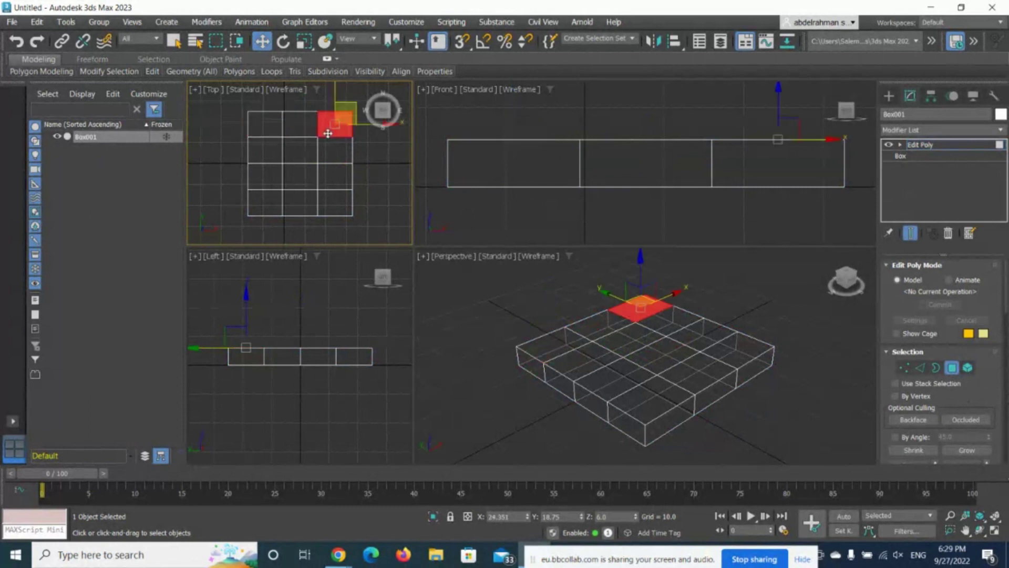
pyautogui.keyDown('ctrl'); pyautogui.click(295, 124); pyautogui.keyUp('ctrl')
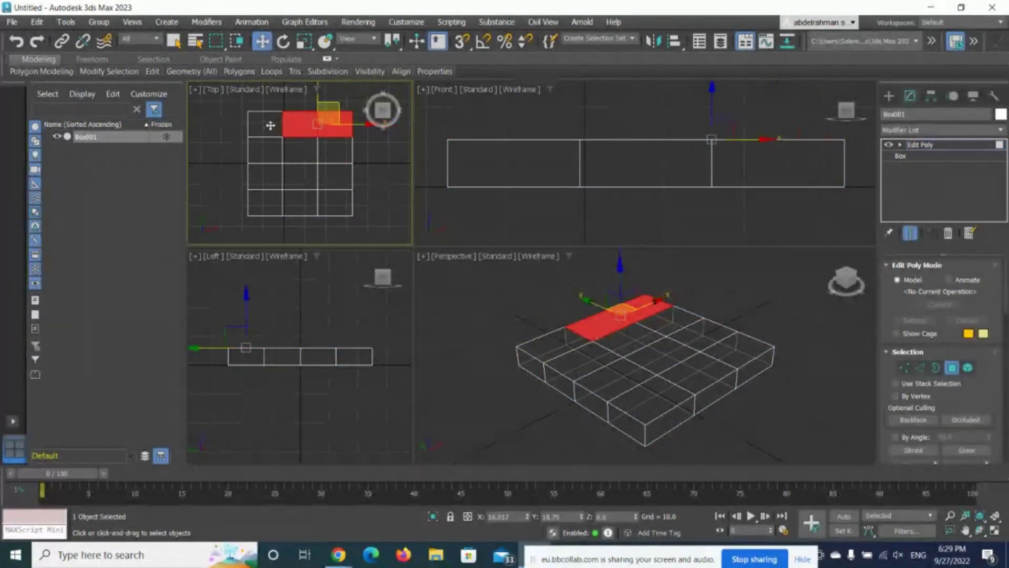
pyautogui.keyDown('ctrl'); pyautogui.click(269, 126); pyautogui.keyUp('ctrl')
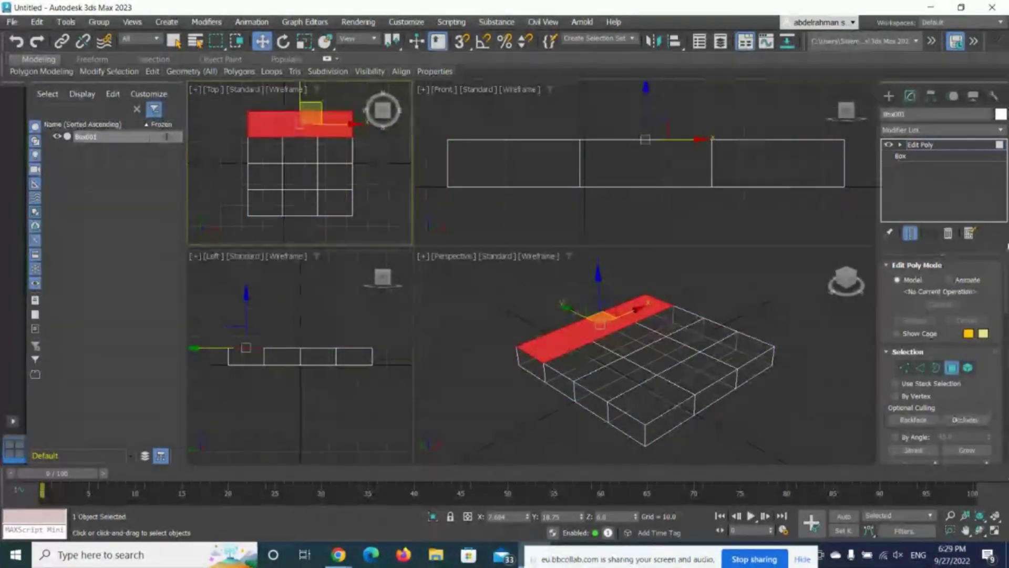
# - Try extruding the selected back row upward freehand in the perspective view, and undo that extrusion
pyautogui.moveTo(982, 375); pyautogui.dragTo(987, 245)
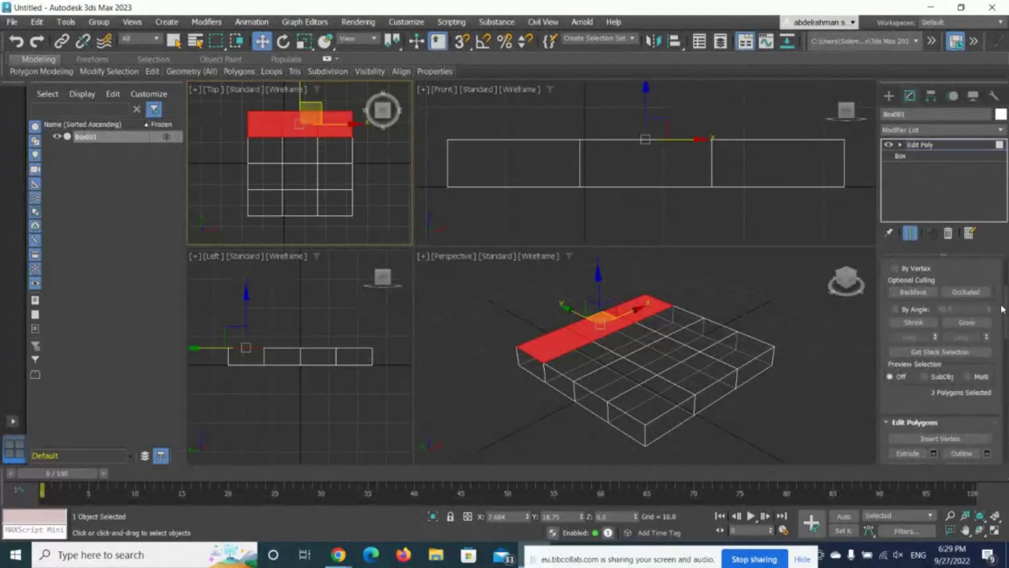
pyautogui.scroll(-5, 969, 311)
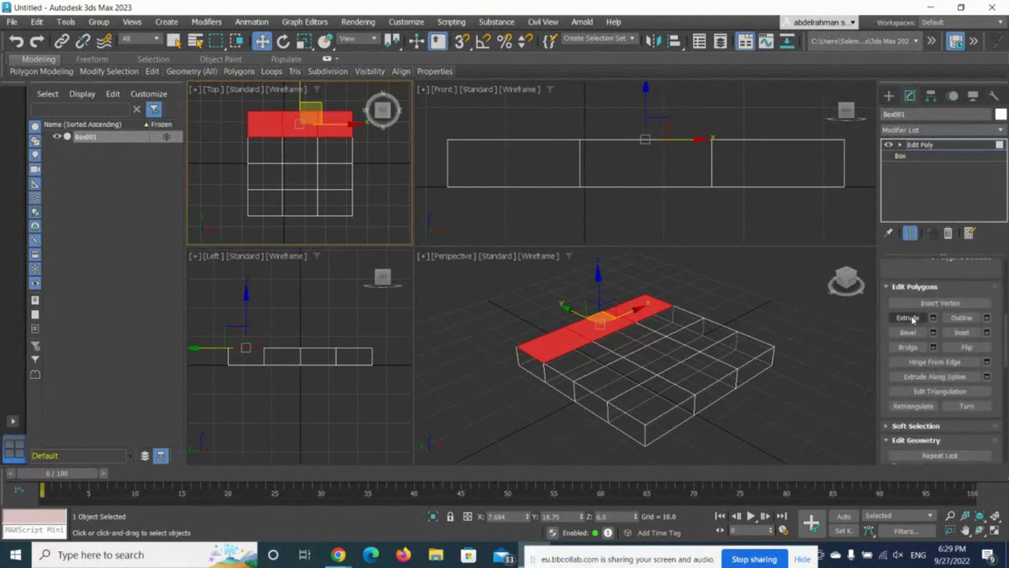
pyautogui.click(904, 319)
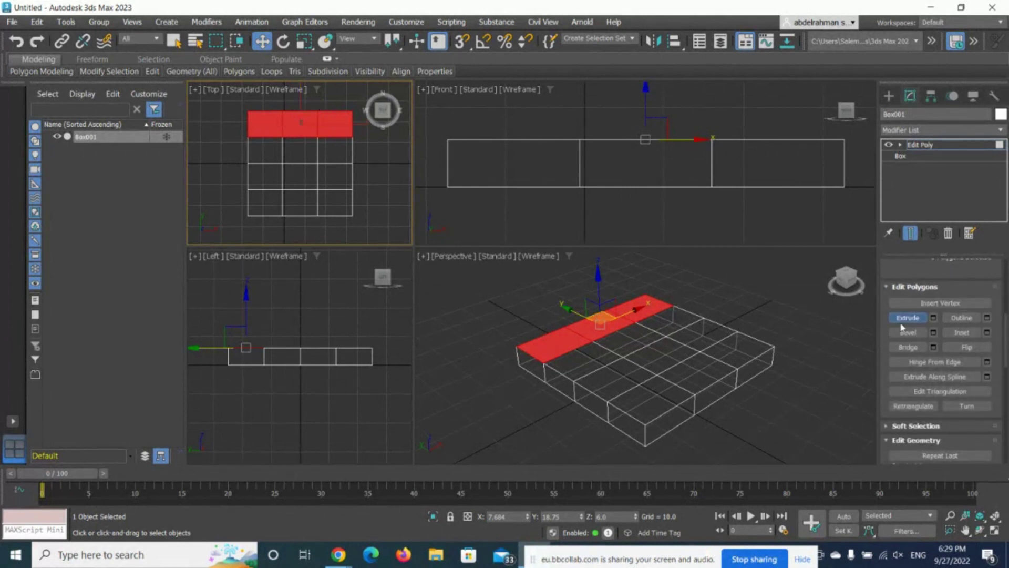
pyautogui.moveTo(599, 322); pyautogui.dragTo(660, 259)
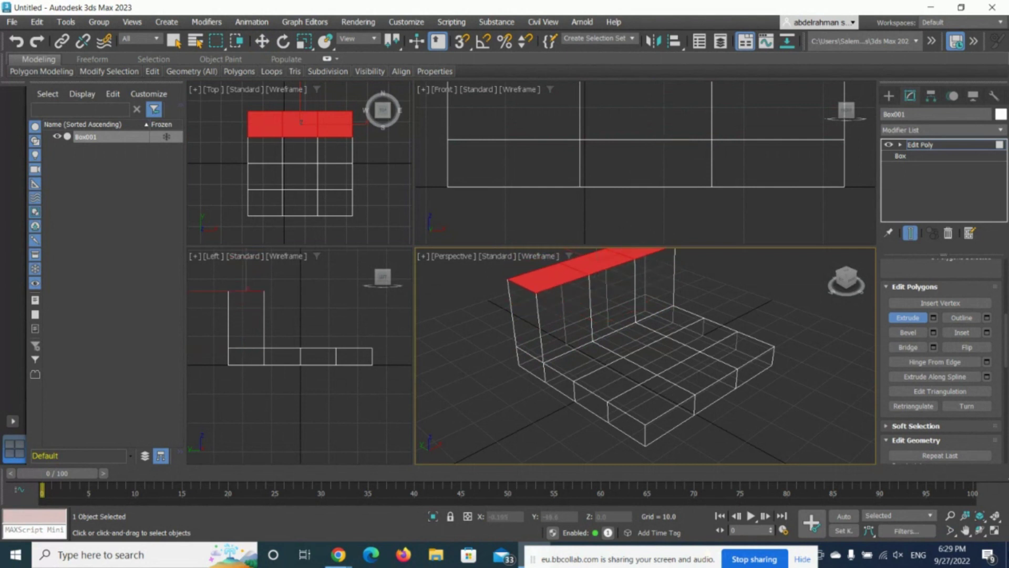
pyautogui.click(996, 518)
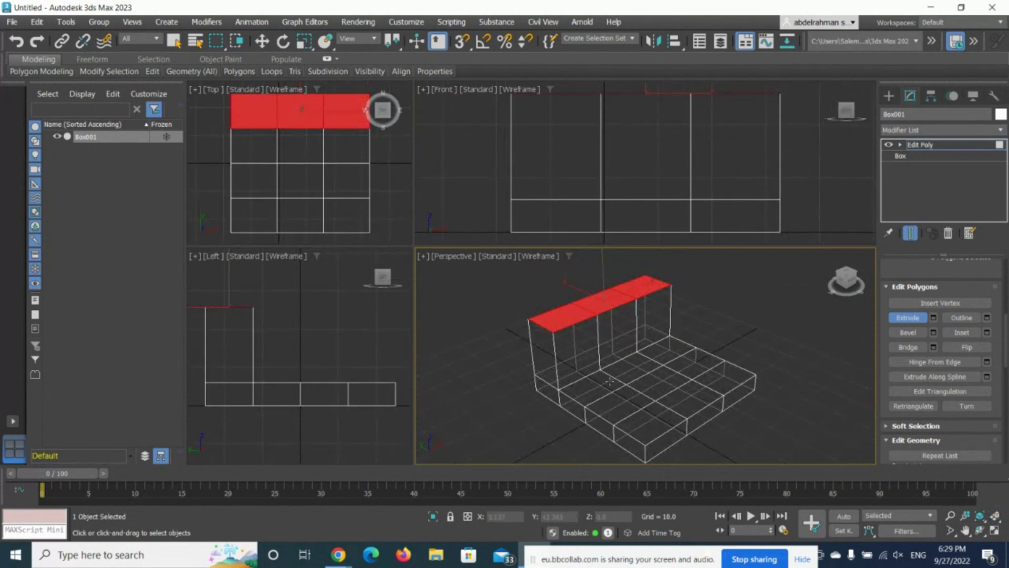
pyautogui.hotkey('ctrl', 'z')
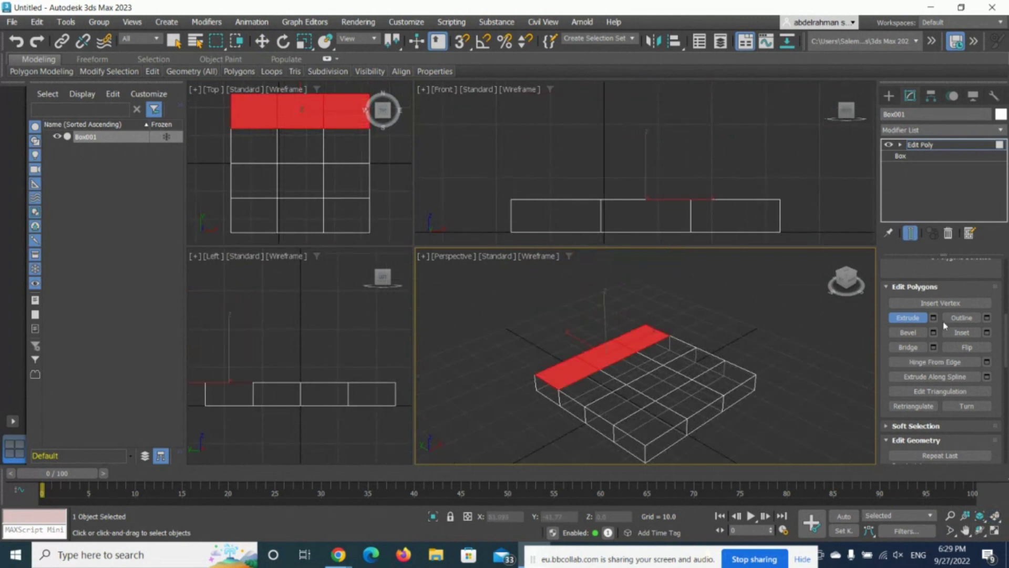
# - Extrude the selected back row with a height of 10, applying it four times in succession to form the chair's backrest
pyautogui.click(934, 318)
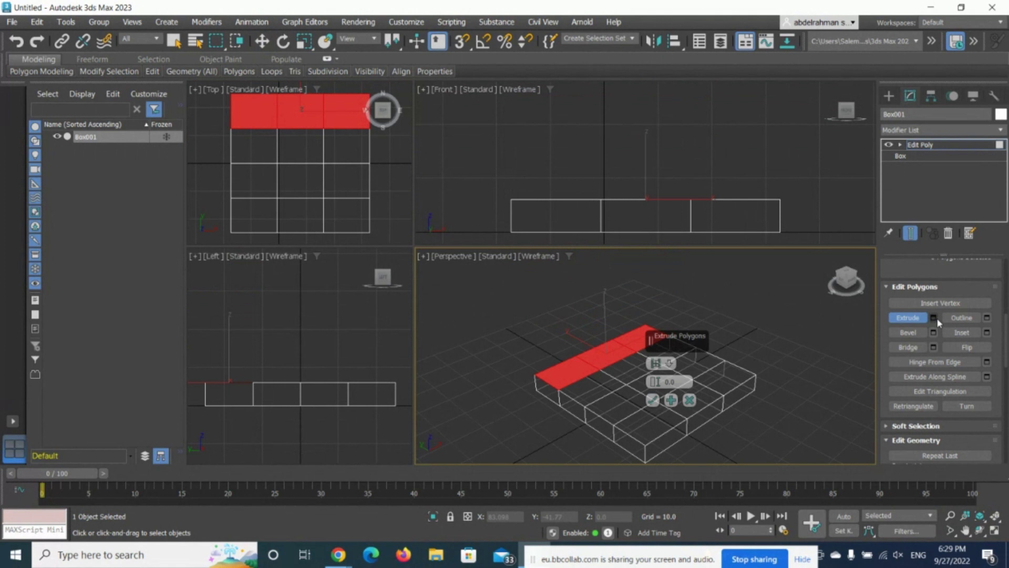
pyautogui.doubleClick(668, 380)
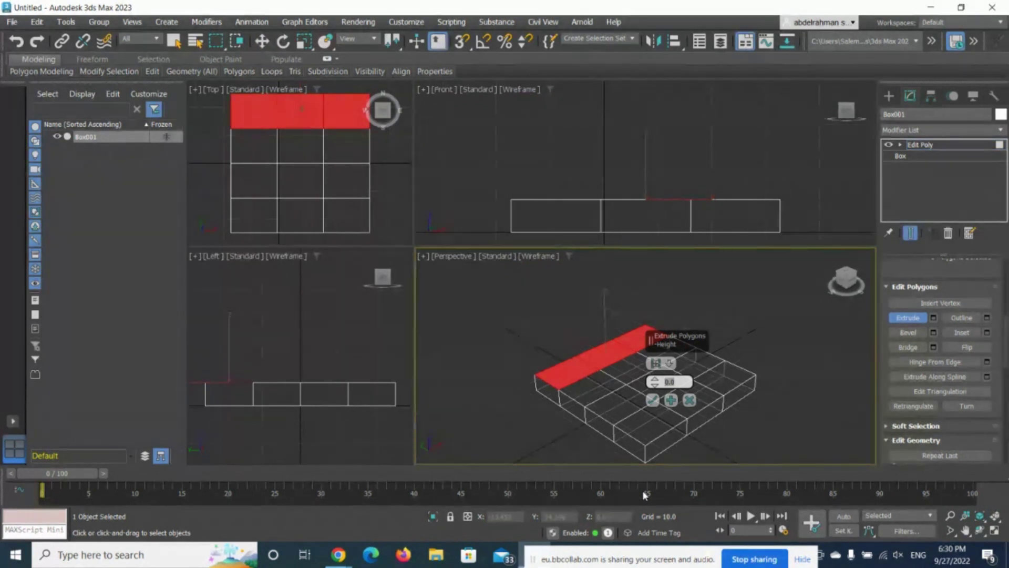
pyautogui.write('10')
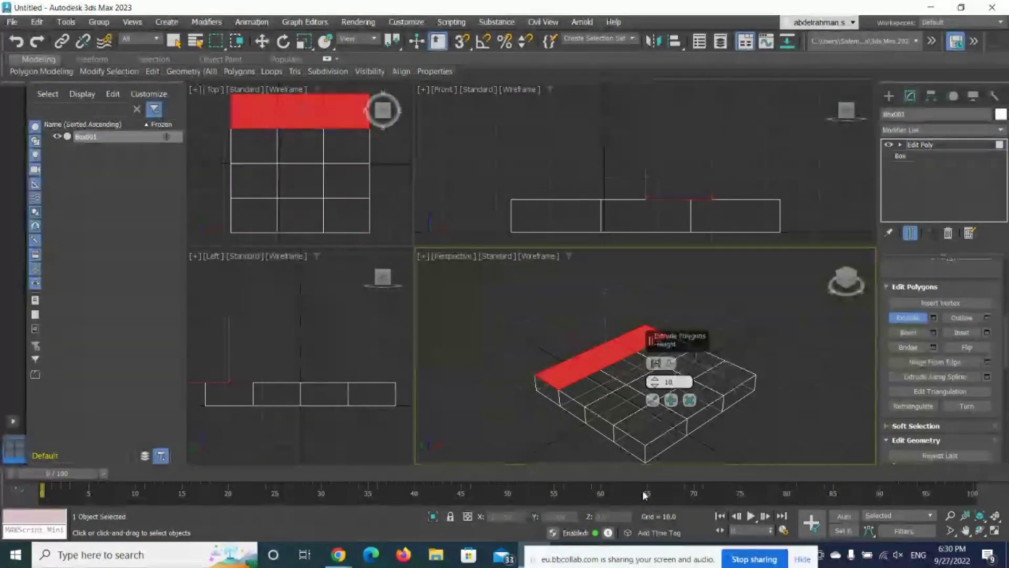
pyautogui.press('Return')
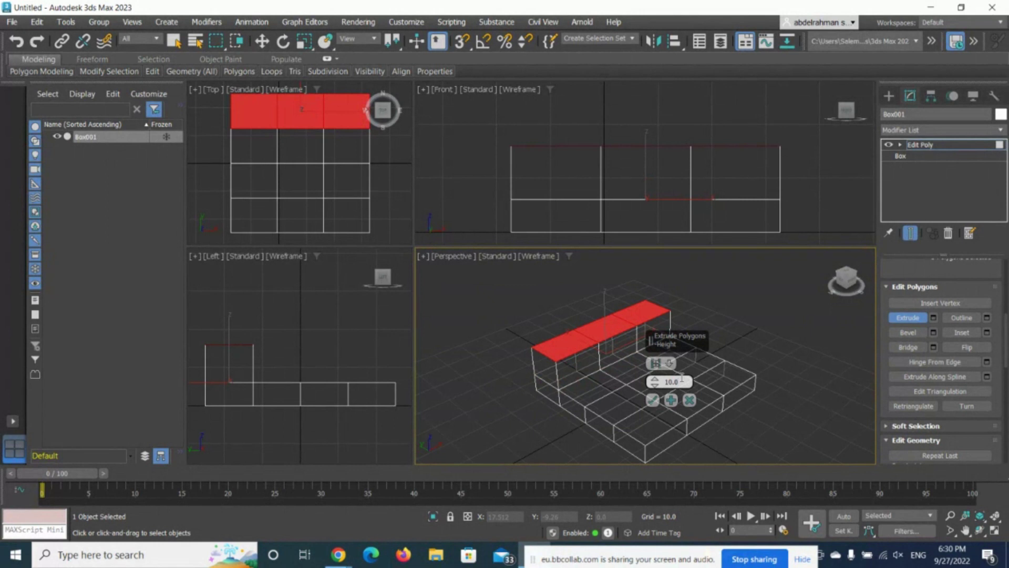
pyautogui.click(671, 400)
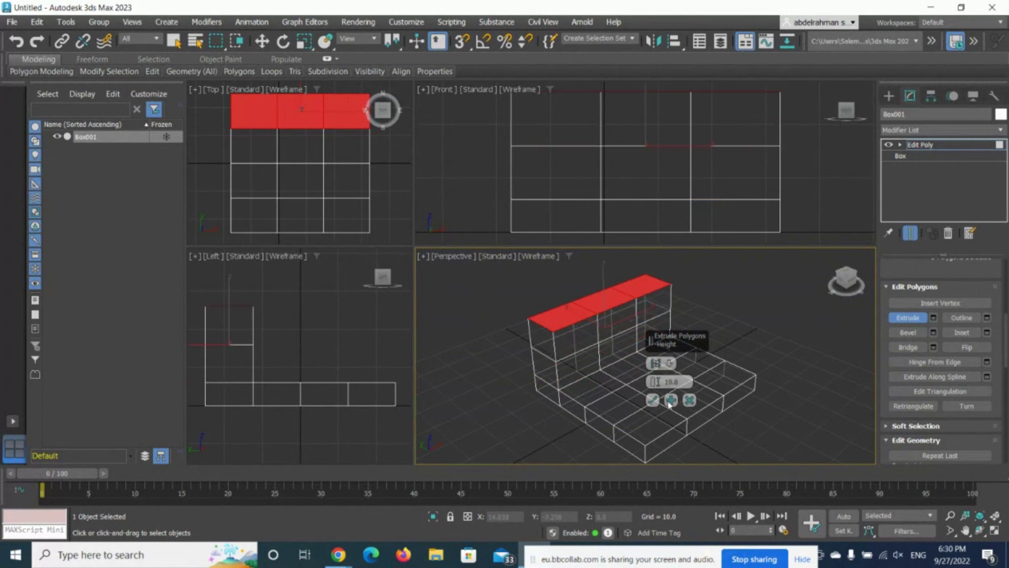
pyautogui.click(671, 400)
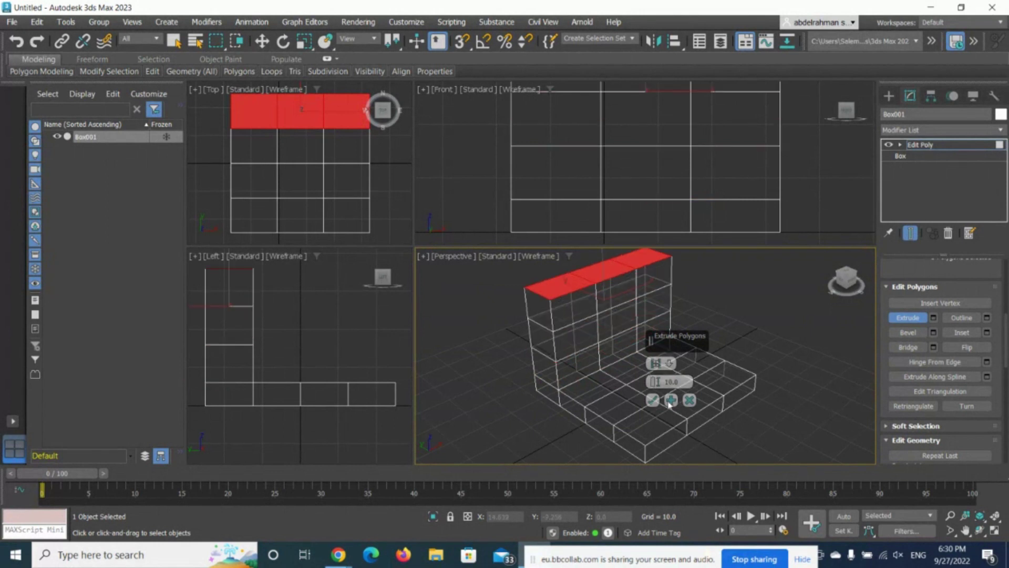
pyautogui.click(670, 402)
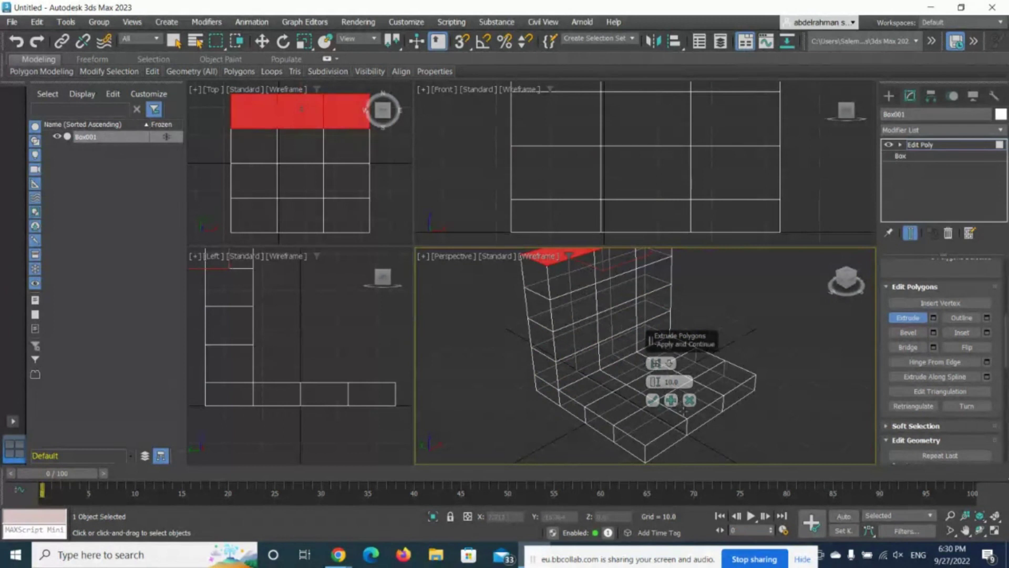
pyautogui.click(672, 402)
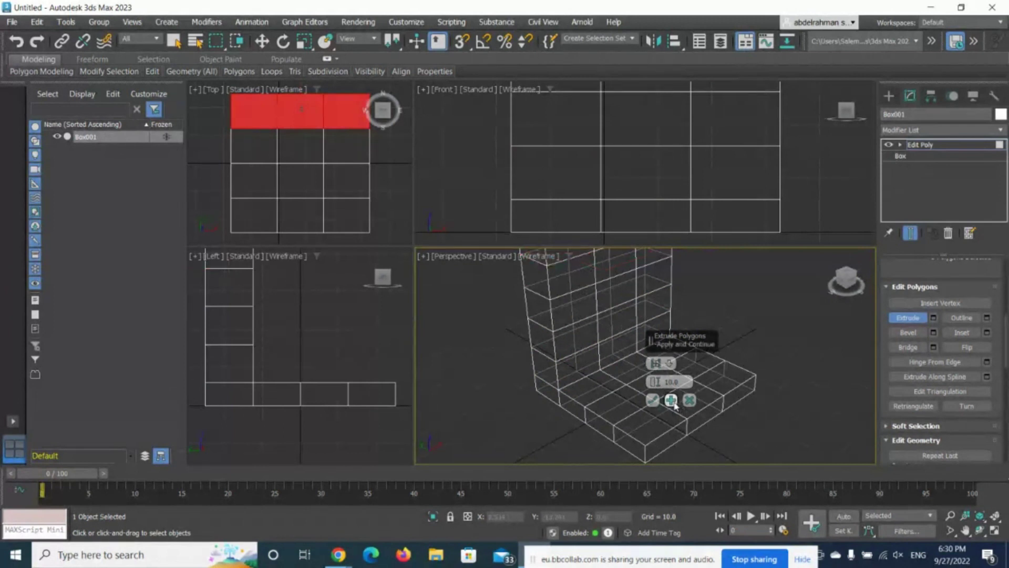
pyautogui.click(994, 517)
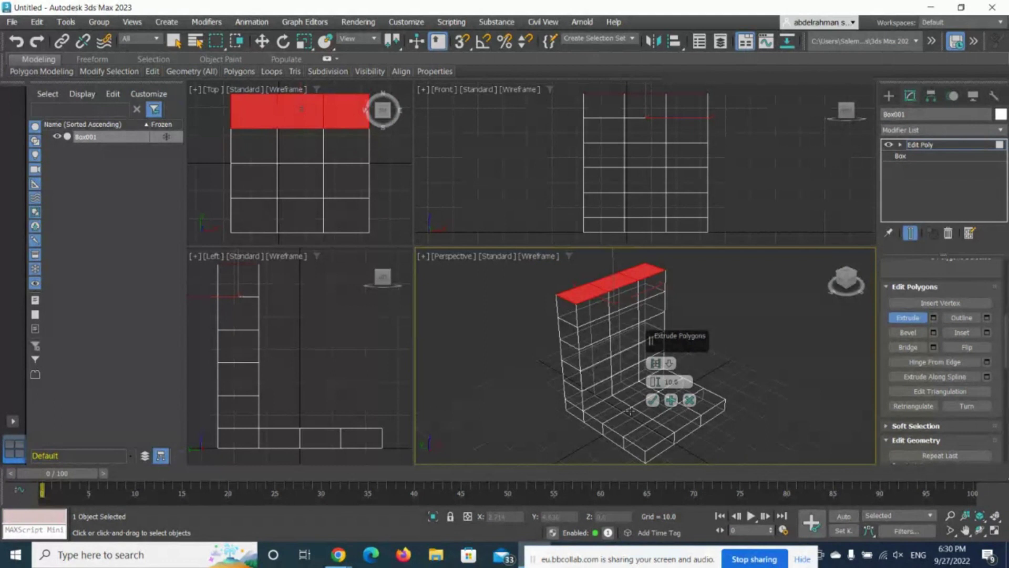
# - Switch the Top view to Bottom and select the four corner polygons on the slab's underside
pyautogui.click(211, 94)
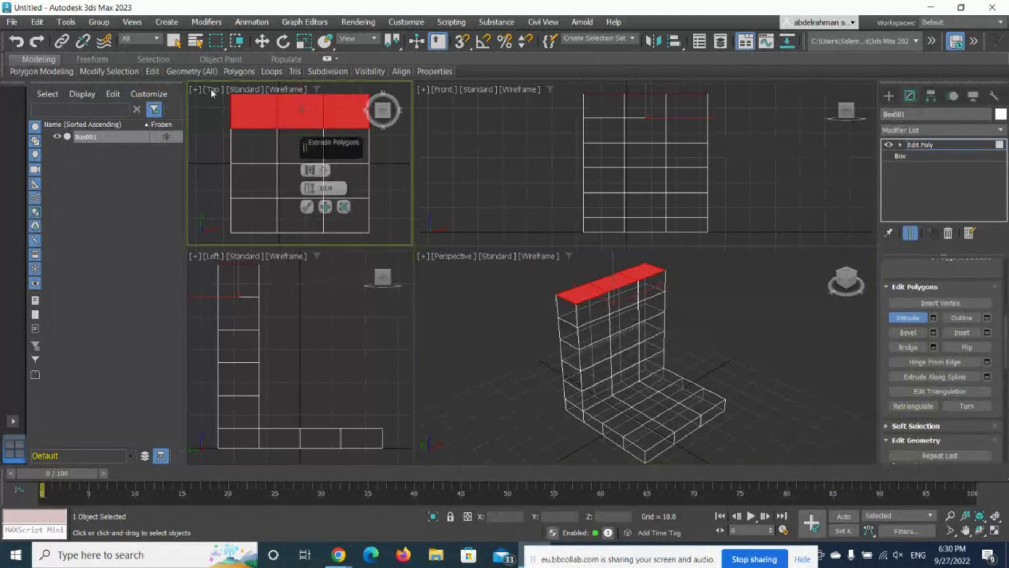
pyautogui.click(241, 176)
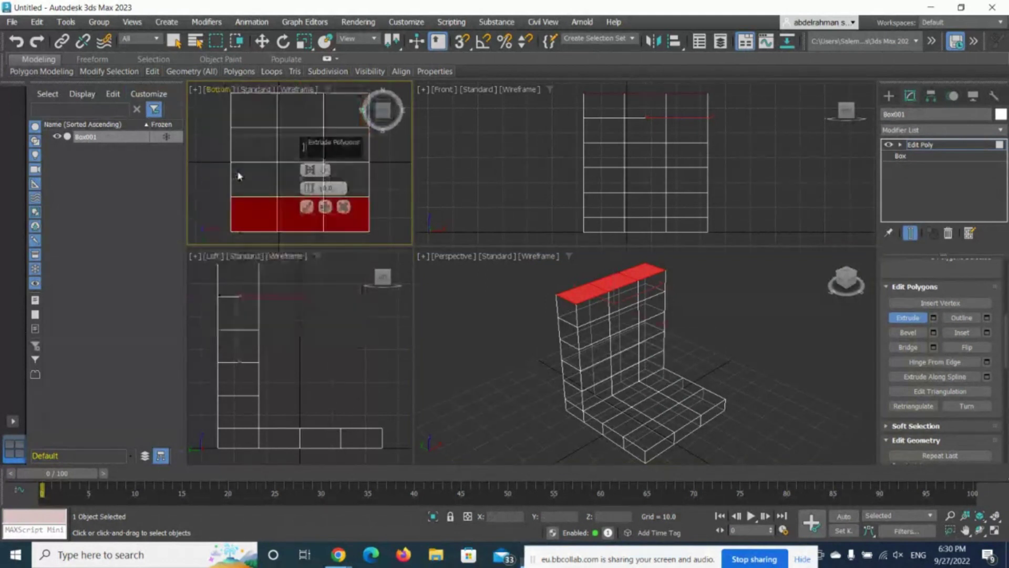
pyautogui.click(347, 112)
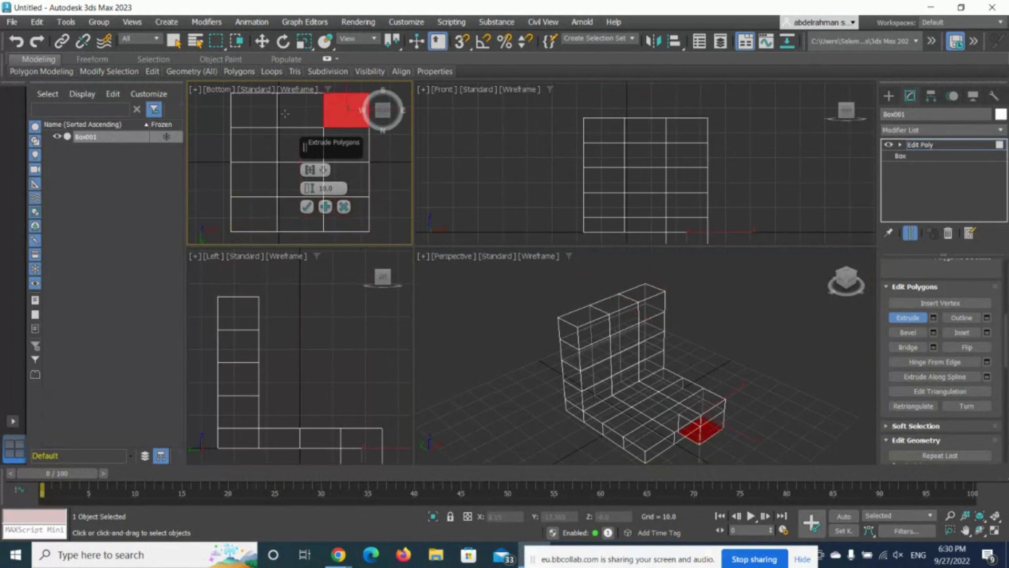
pyautogui.keyDown('ctrl'); pyautogui.click(244, 112); pyautogui.keyUp('ctrl')
pyautogui.keyDown('ctrl'); pyautogui.click(257, 215); pyautogui.keyUp('ctrl')
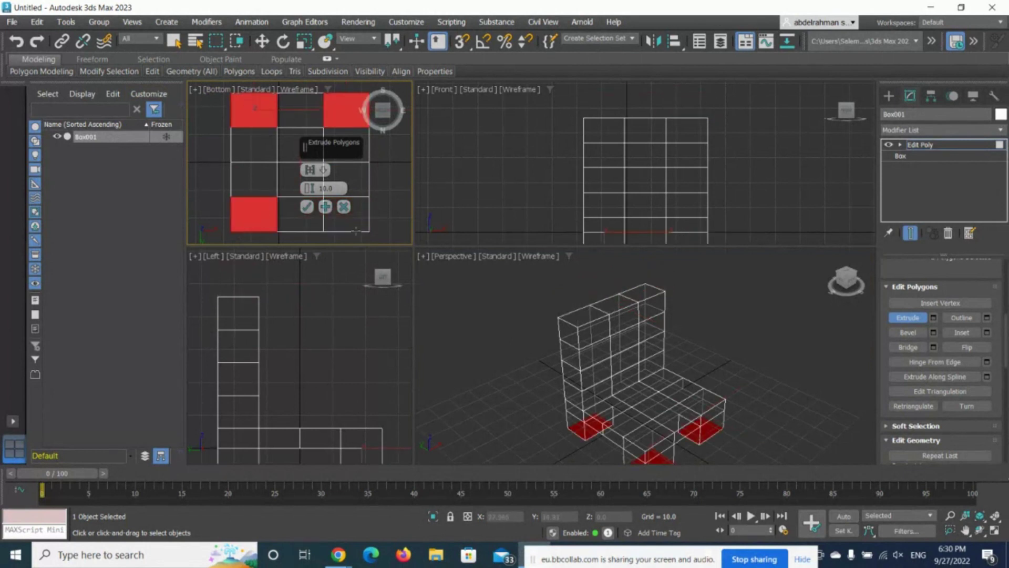
pyautogui.keyDown('ctrl'); pyautogui.click(358, 211); pyautogui.keyUp('ctrl')
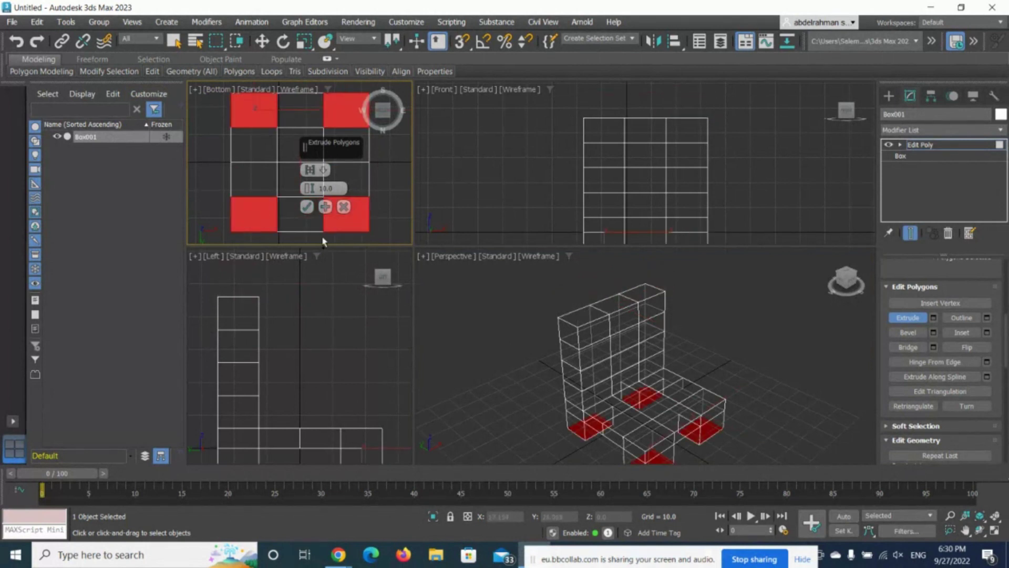
# - Extrude the four corner polygons by 10, applying it three times in succession to form the chair's legs
pyautogui.click(324, 207)
pyautogui.click(325, 207)
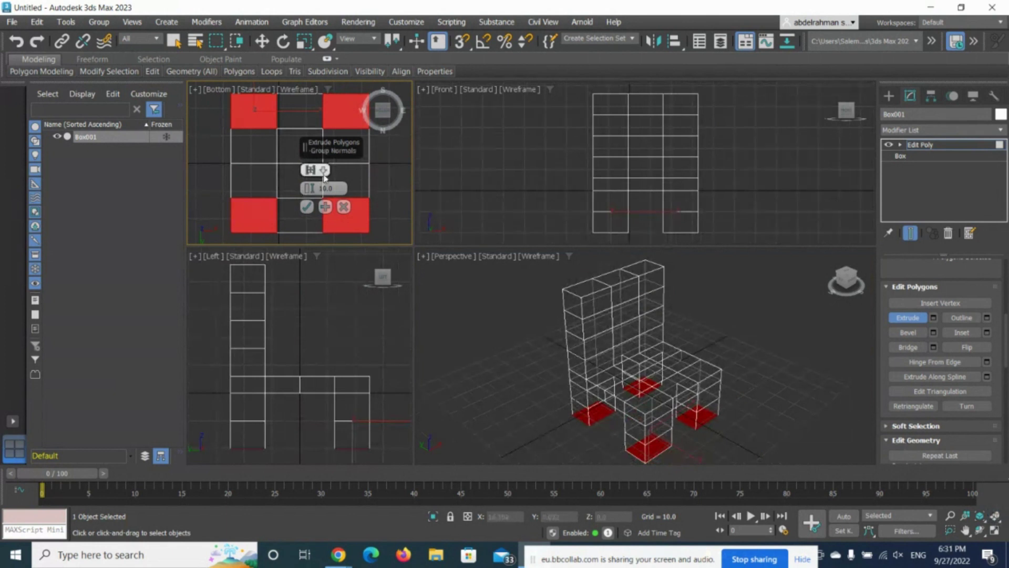
pyautogui.click(326, 206)
pyautogui.click(325, 207)
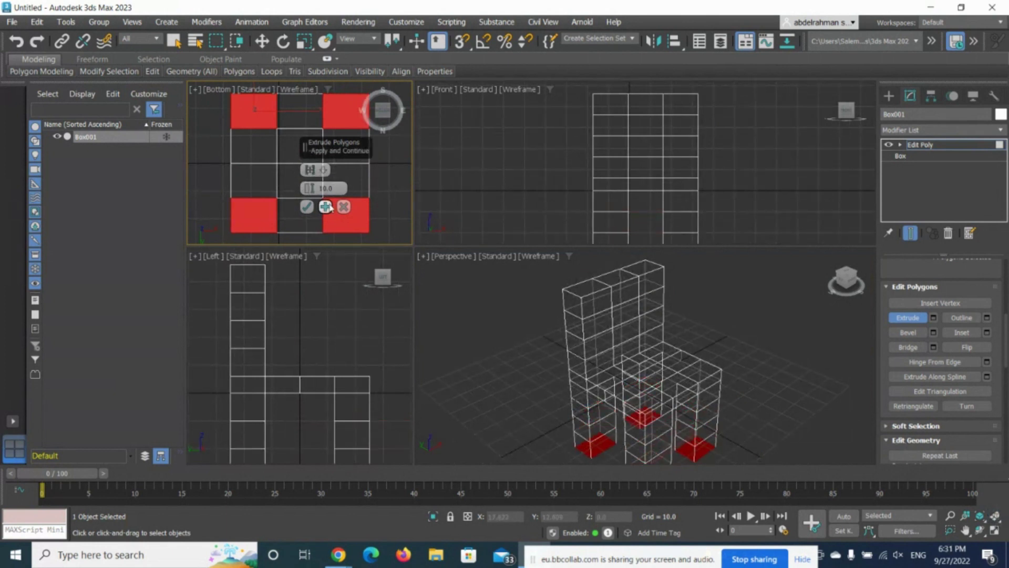
pyautogui.click(325, 207)
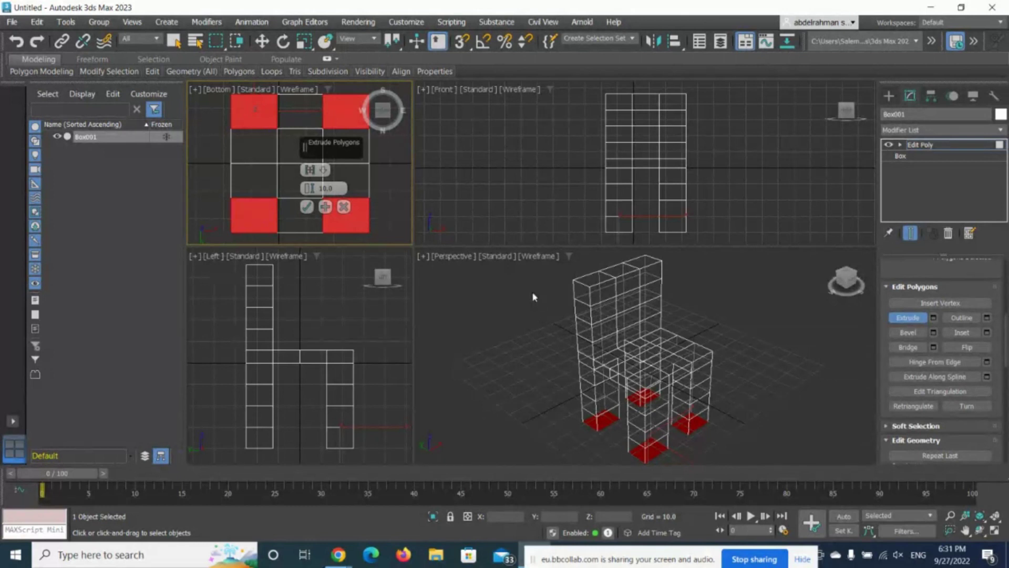
# - Set the perspective view to Default Shading and clear the selection of the leg polygons
pyautogui.click(540, 261)
pyautogui.click(539, 256)
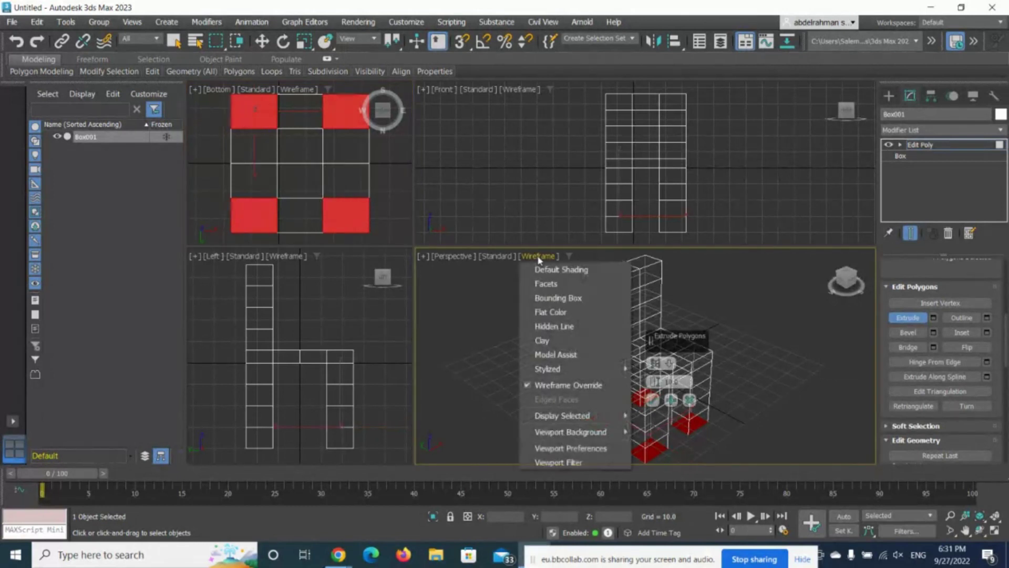
pyautogui.click(548, 270)
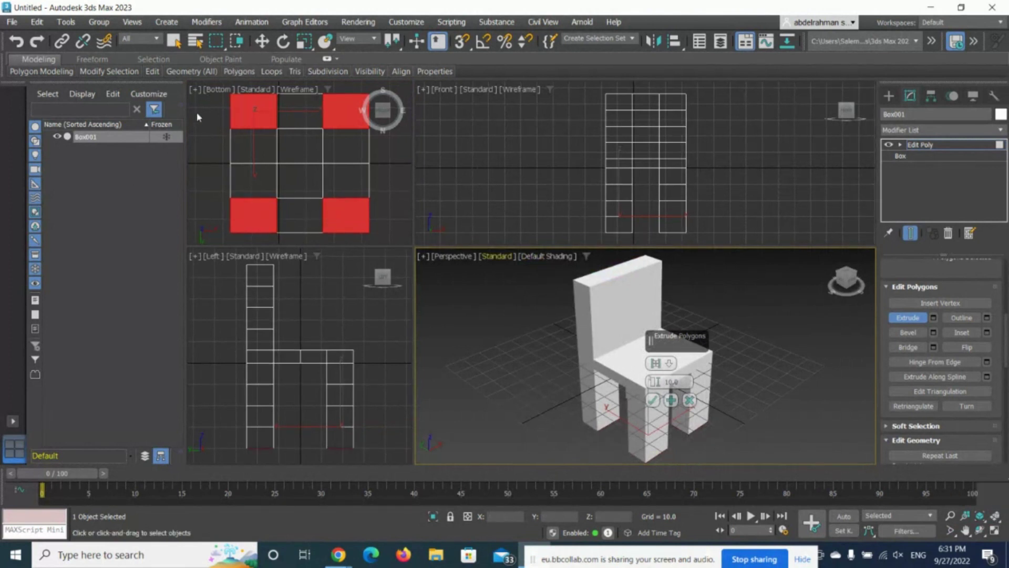
pyautogui.click(336, 216)
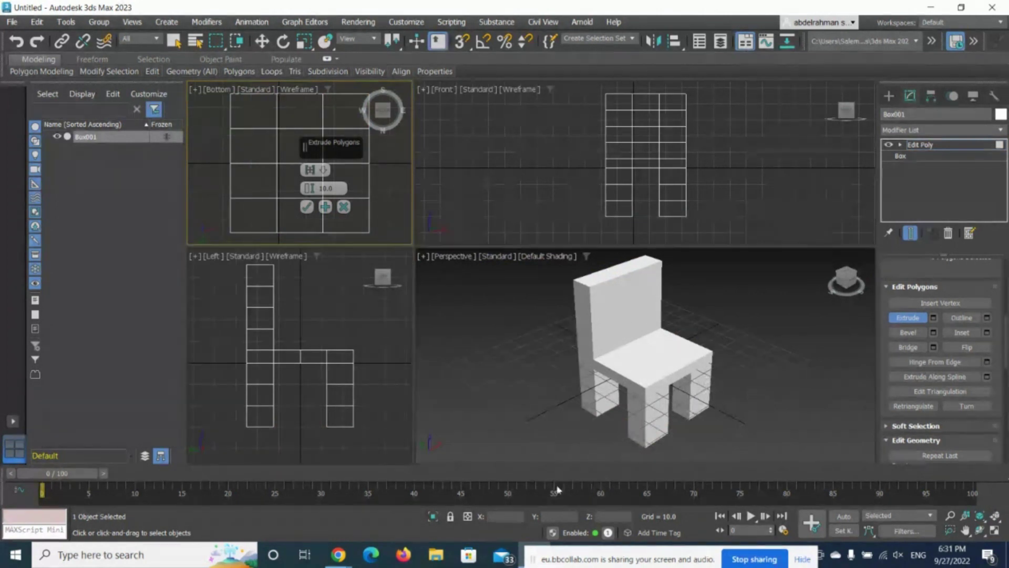
# - Select the four end polygons of the chair legs and bevel them slightly outward to form flared feet
pyautogui.click(350, 110)
pyautogui.keyDown('ctrl'); pyautogui.click(244, 103); pyautogui.keyUp('ctrl')
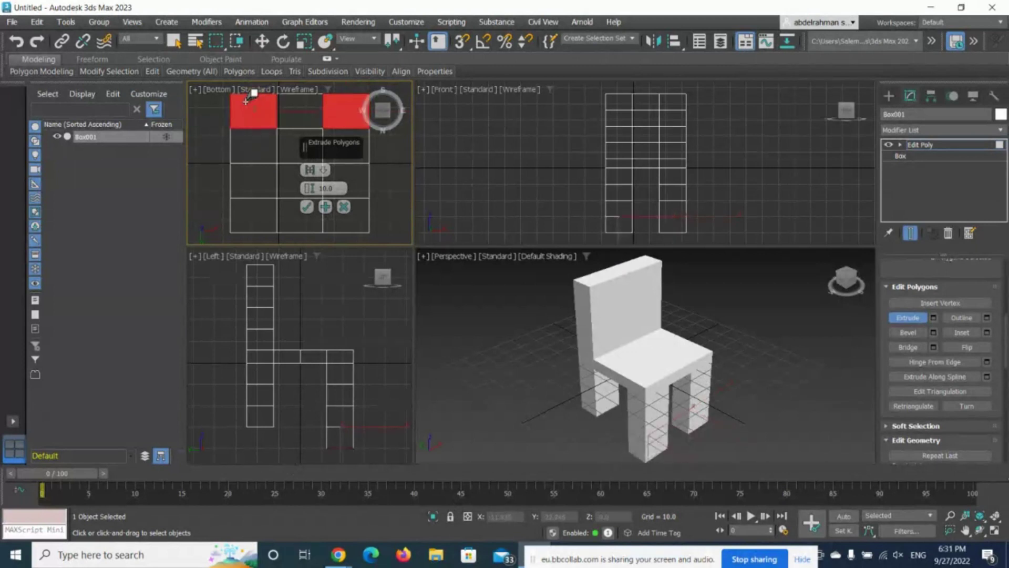
pyautogui.keyDown('ctrl'); pyautogui.click(261, 203); pyautogui.keyUp('ctrl')
pyautogui.keyDown('ctrl'); pyautogui.click(361, 223); pyautogui.keyUp('ctrl')
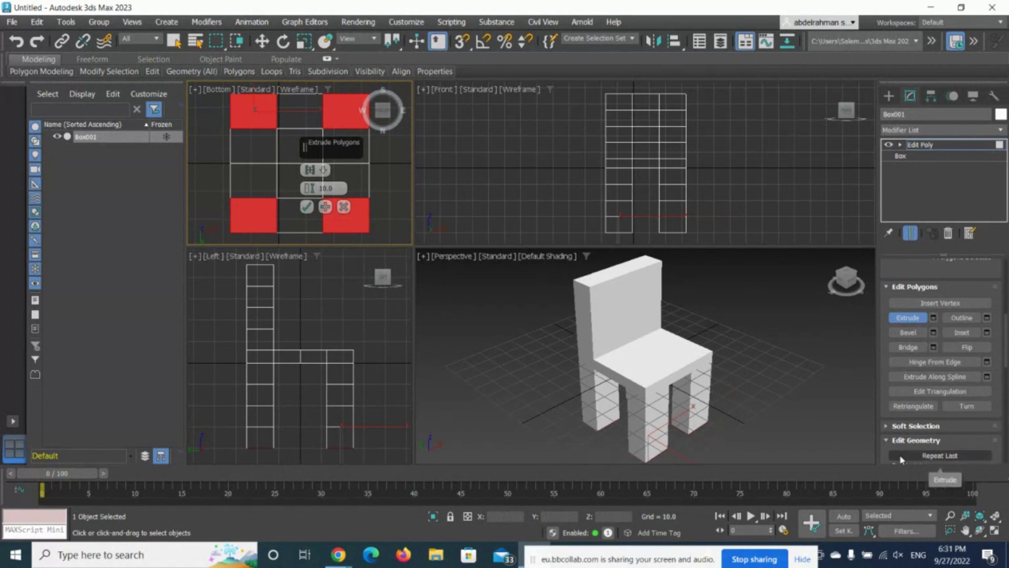
pyautogui.click(906, 334)
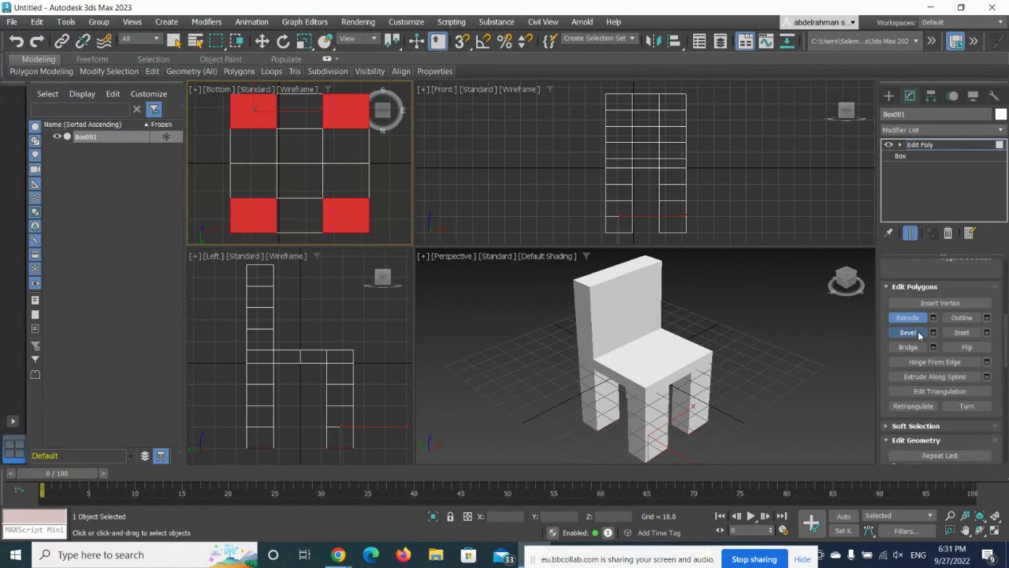
pyautogui.moveTo(340, 113)
pyautogui.mouseDown()
pyautogui.moveTo(343, 139)
pyautogui.moveTo(336, 104)
pyautogui.mouseUp()
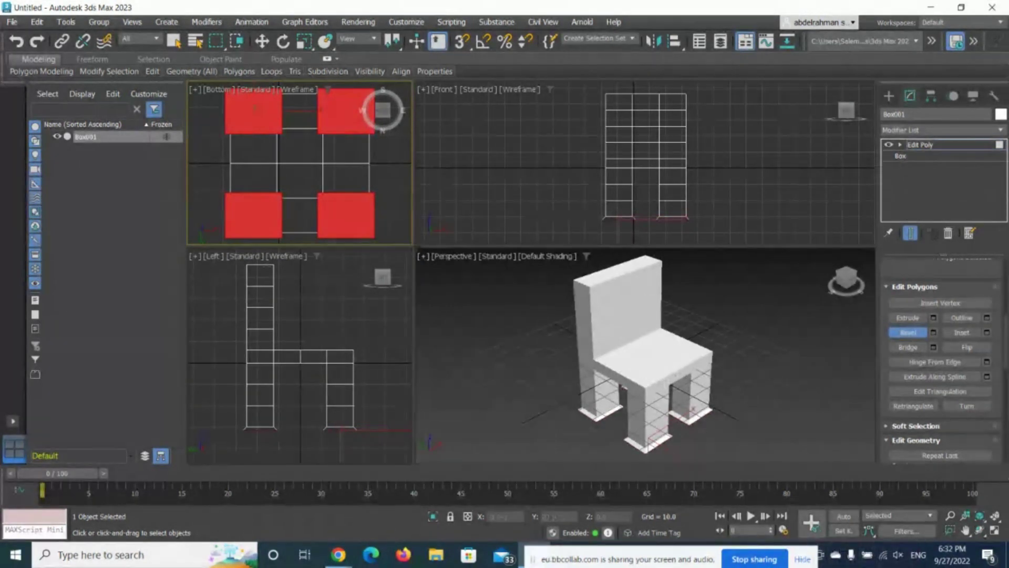
# - Switch the Bottom view to Top and select the two outer polygons on the upper end of the backrest
pyautogui.click(215, 91)
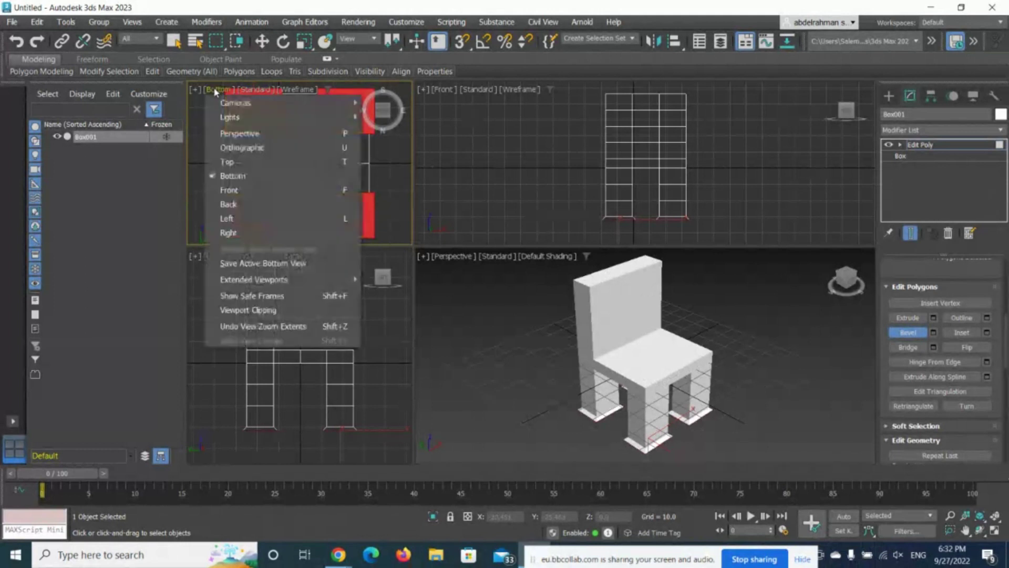
pyautogui.click(235, 163)
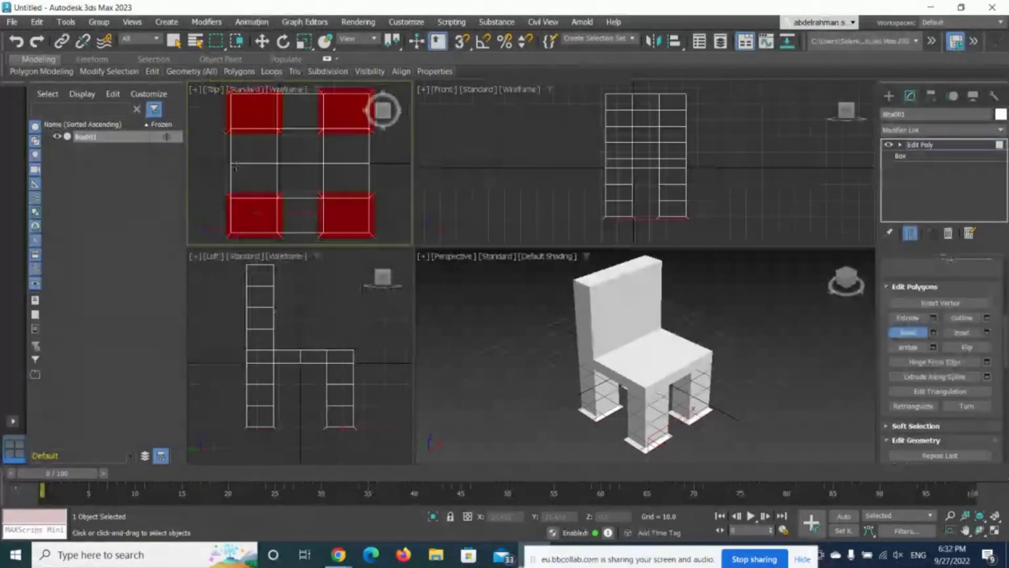
pyautogui.click(345, 114)
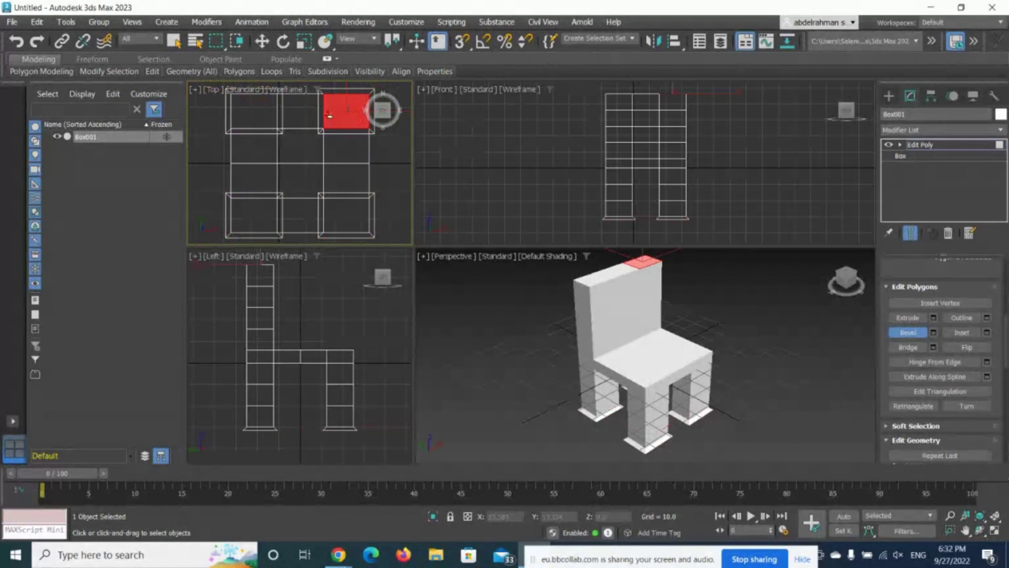
pyautogui.keyDown('ctrl'); pyautogui.click(269, 121); pyautogui.keyUp('ctrl')
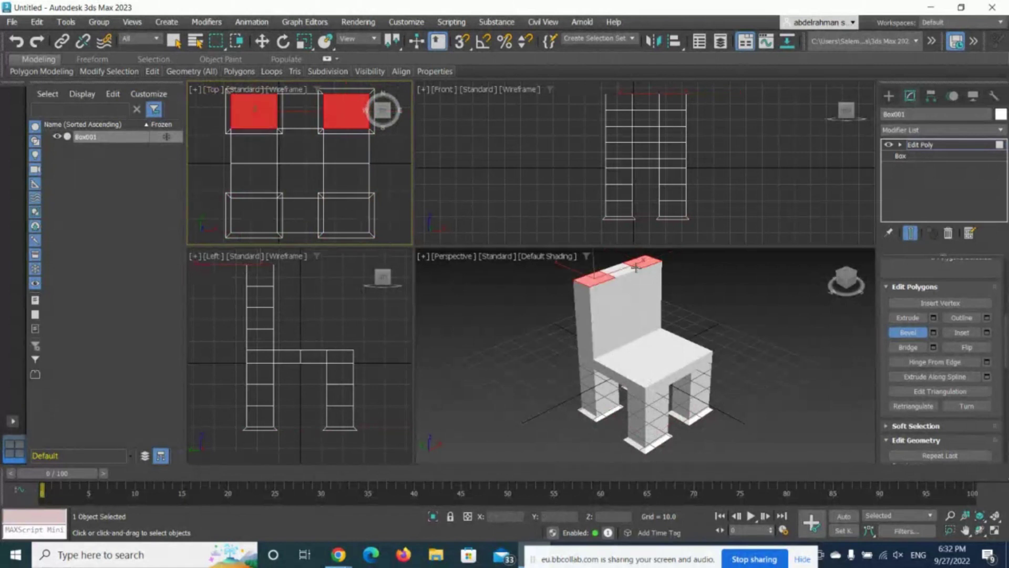
# - Extrude the two selected backrest polygons with a height of 5 to form raised corner posts
pyautogui.click(908, 317)
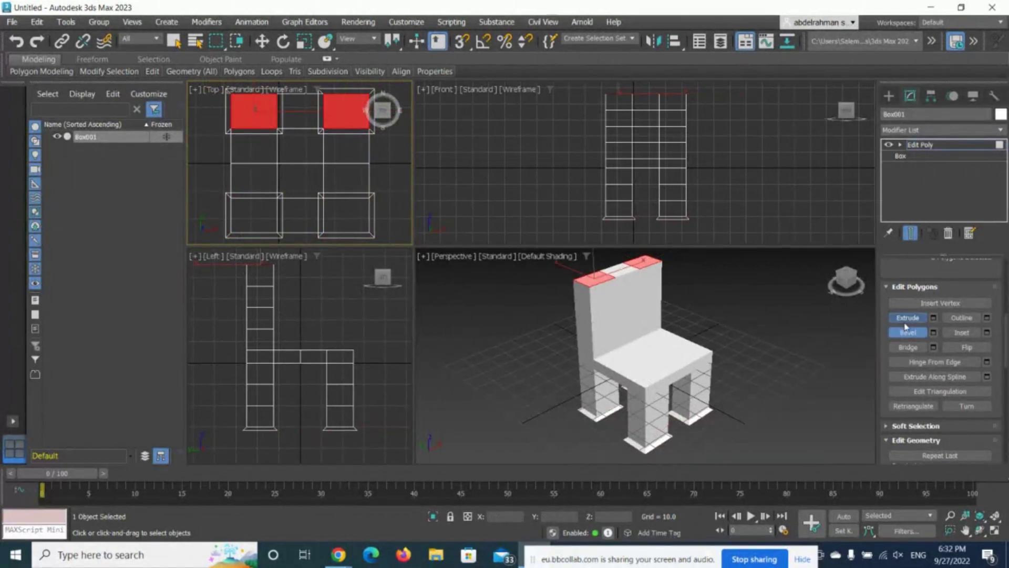
pyautogui.click(933, 317)
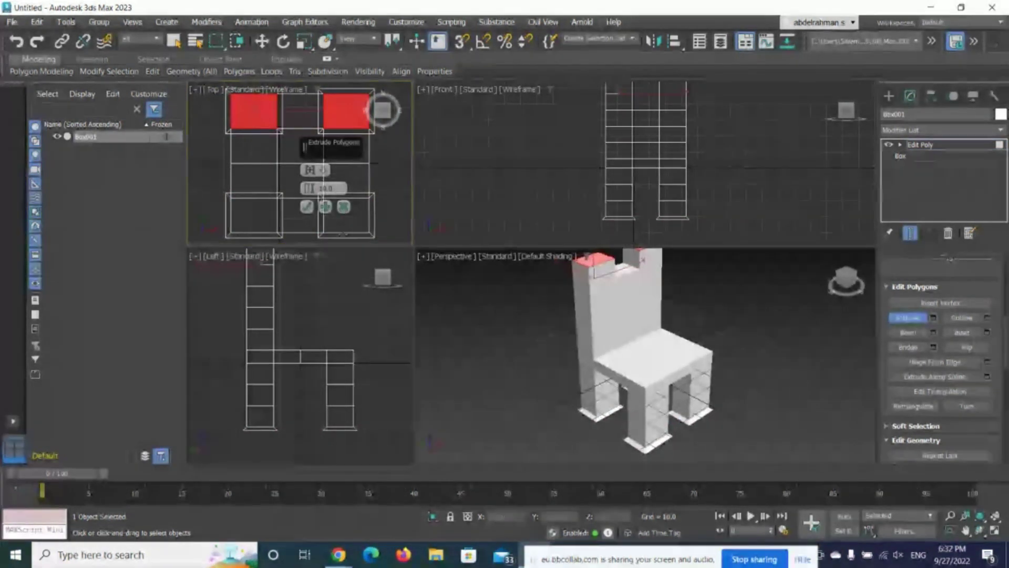
pyautogui.click(344, 206)
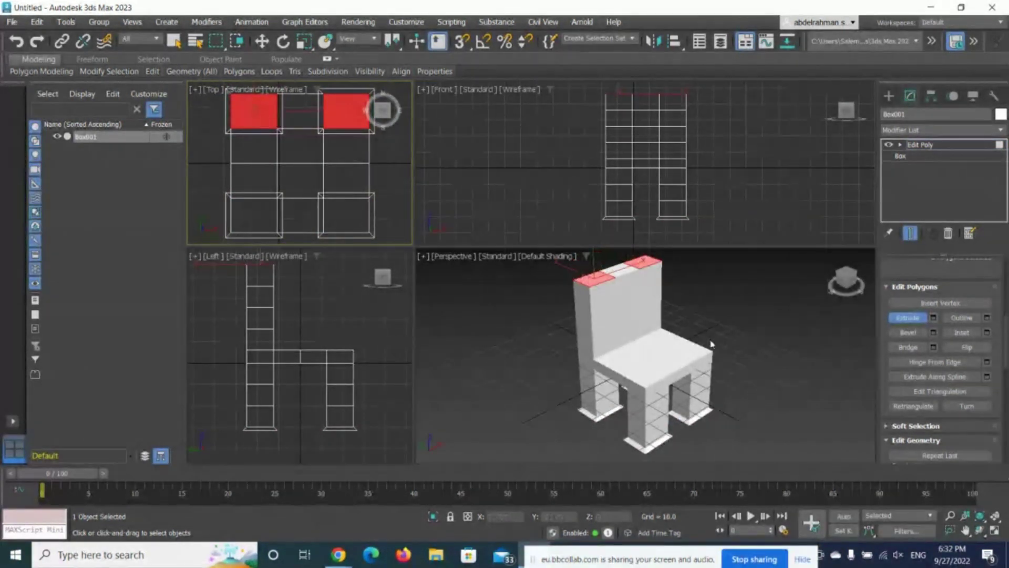
pyautogui.click(933, 318)
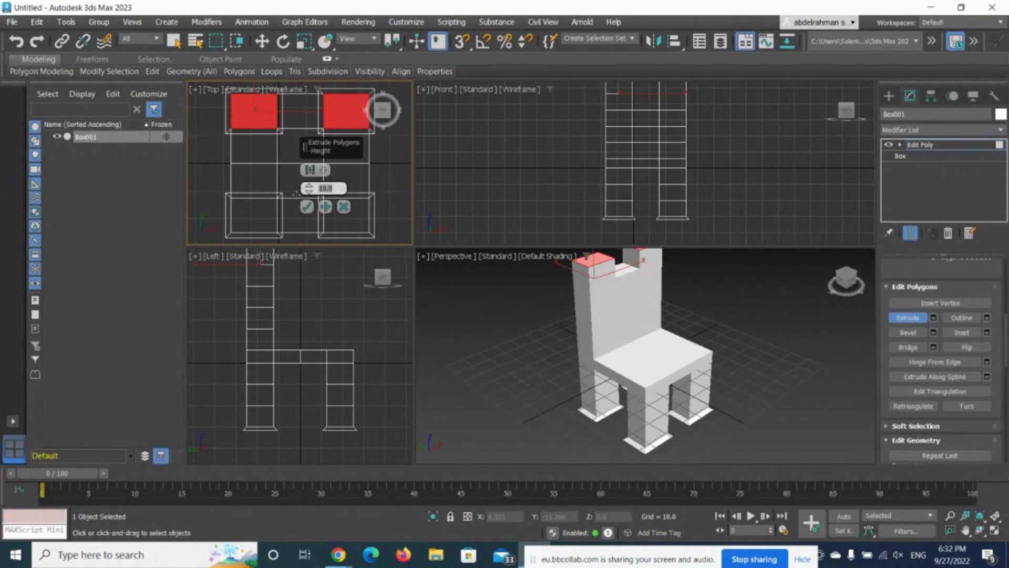
pyautogui.click(307, 206)
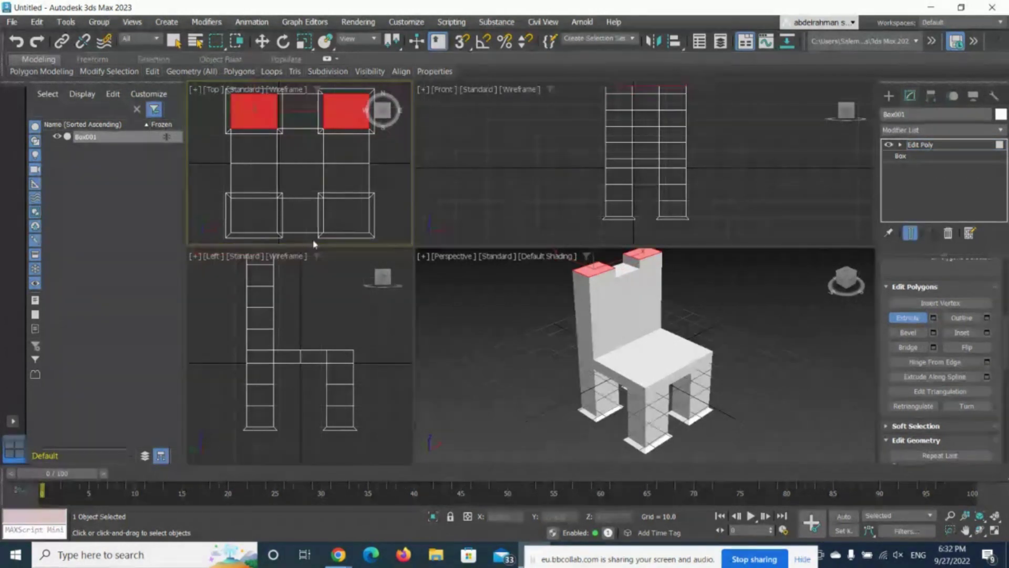
# - Bevel the tops of the two backrest posts outward with a height of 1
pyautogui.click(916, 335)
pyautogui.click(938, 333)
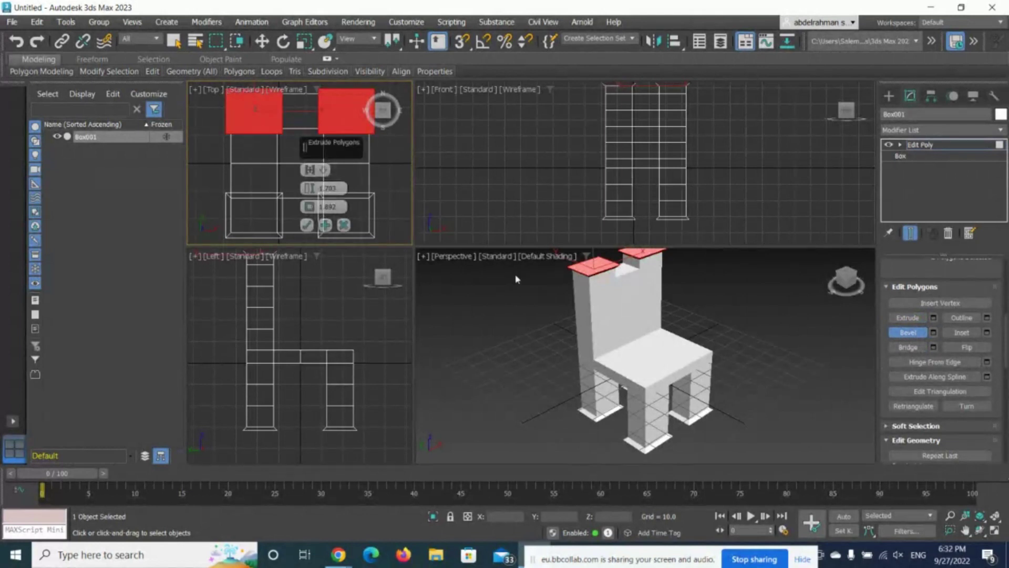
pyautogui.moveTo(347, 189); pyautogui.dragTo(288, 194)
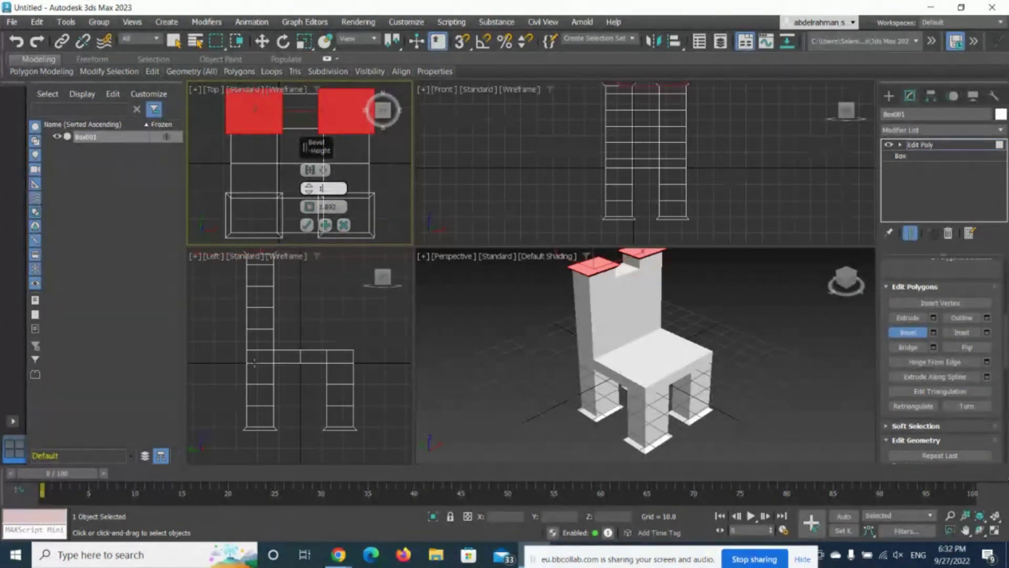
pyautogui.click(305, 225)
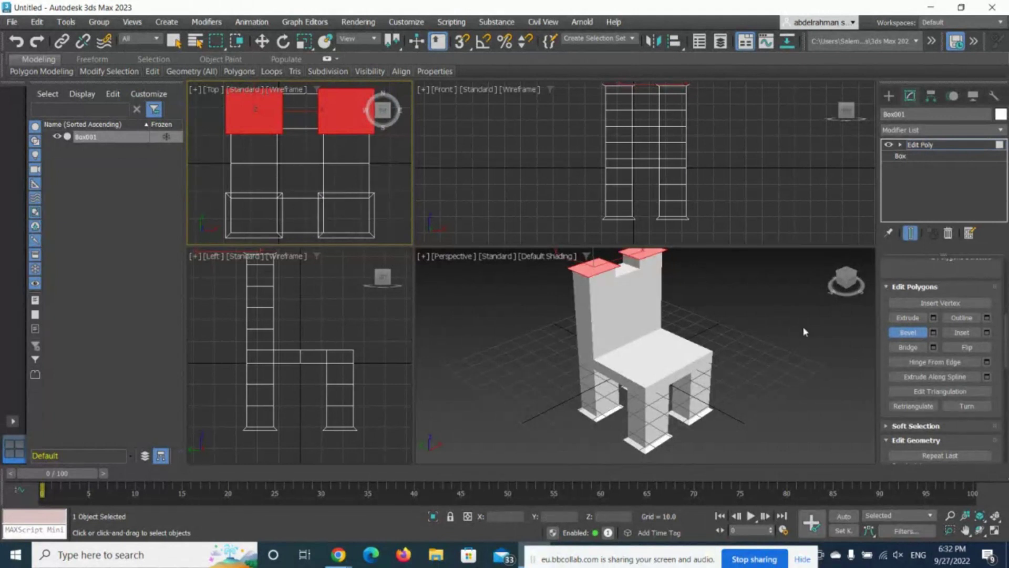
pyautogui.click(934, 334)
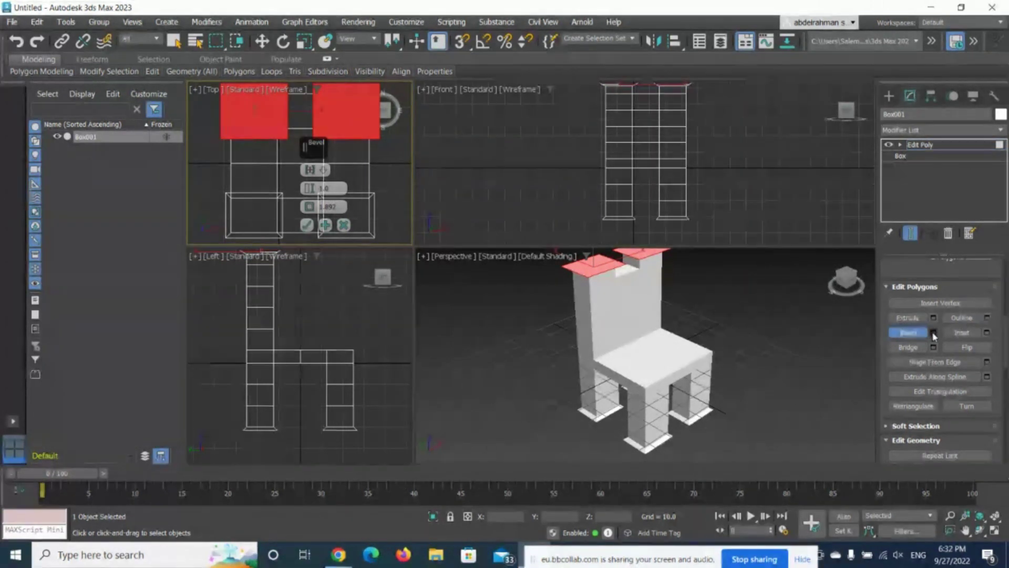
pyautogui.click(911, 318)
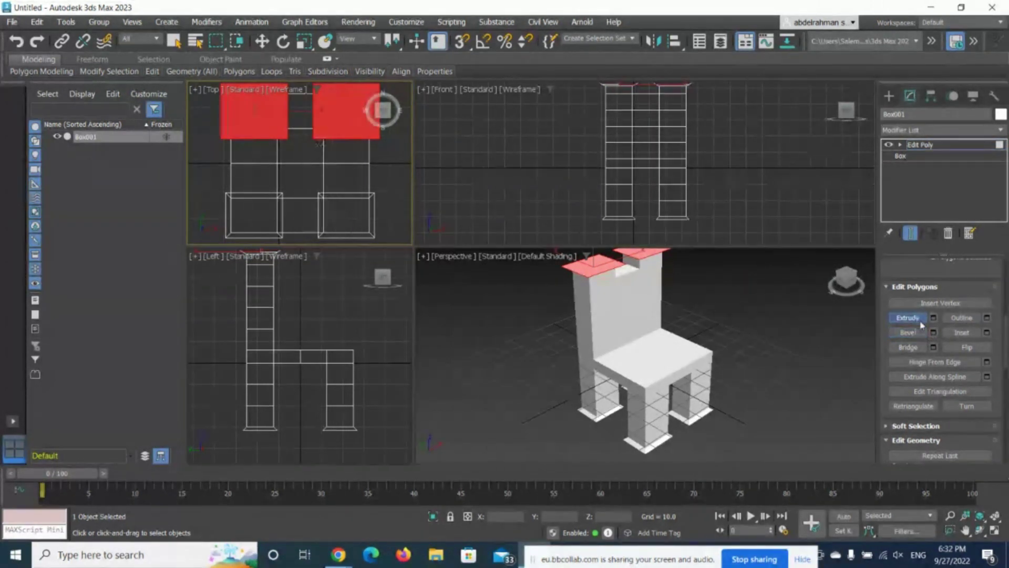
pyautogui.click(911, 318)
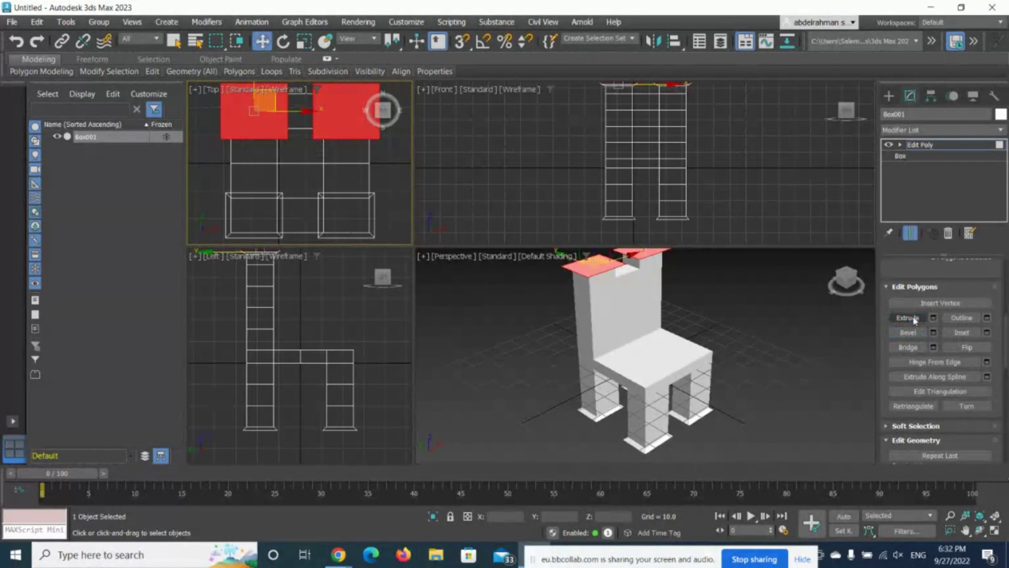
pyautogui.click(913, 318)
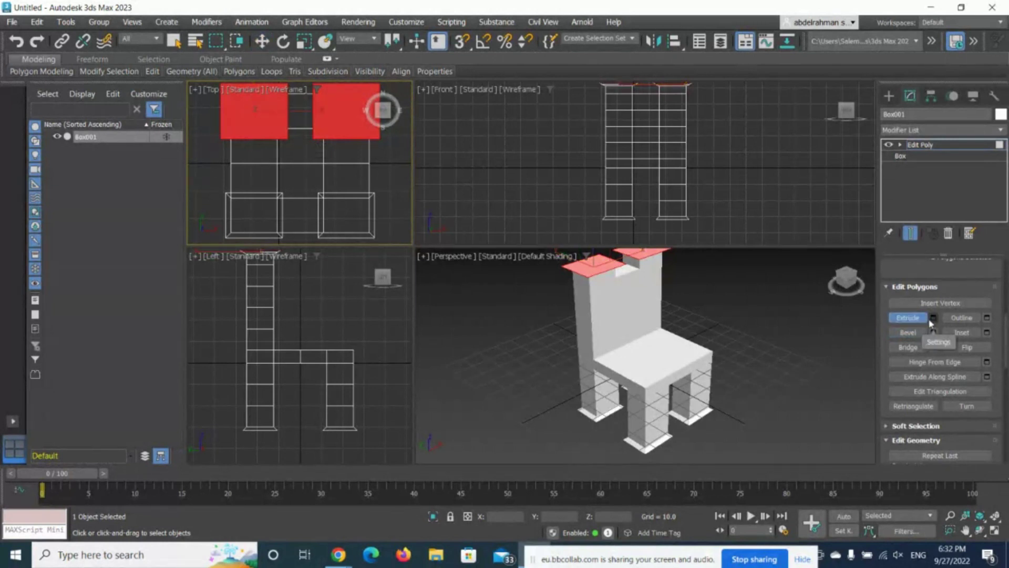
pyautogui.click(922, 320)
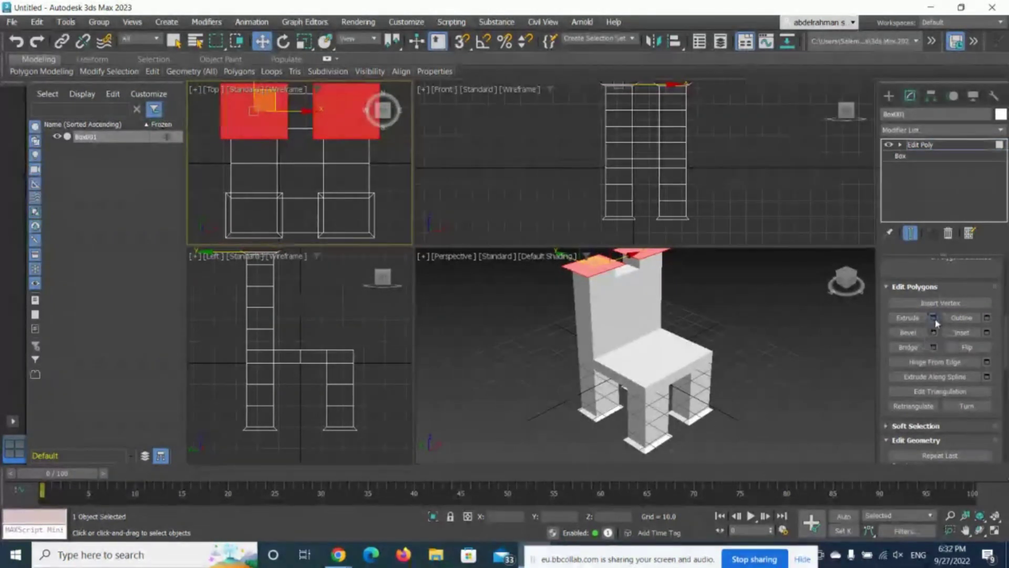
pyautogui.click(933, 332)
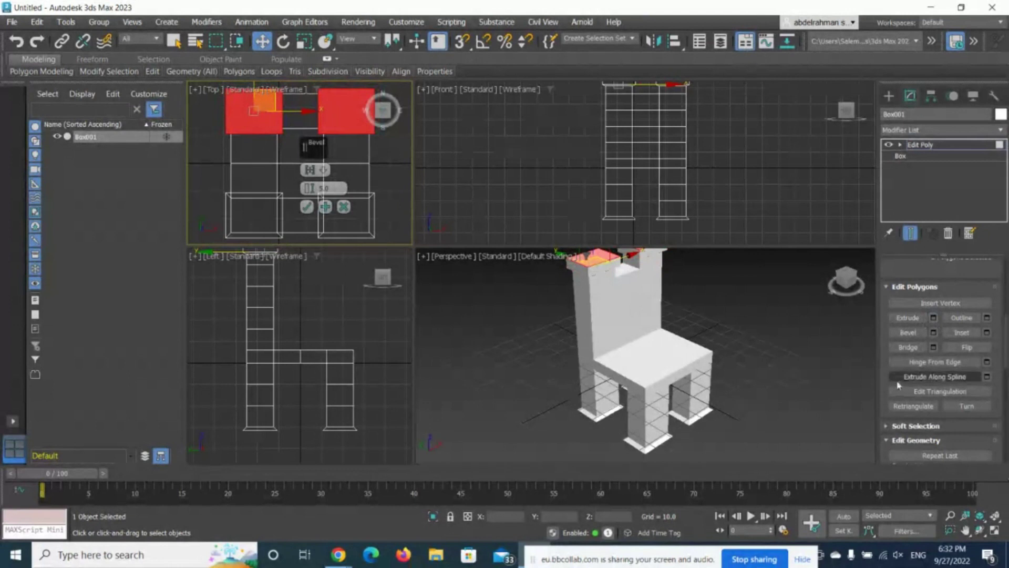
pyautogui.click(915, 334)
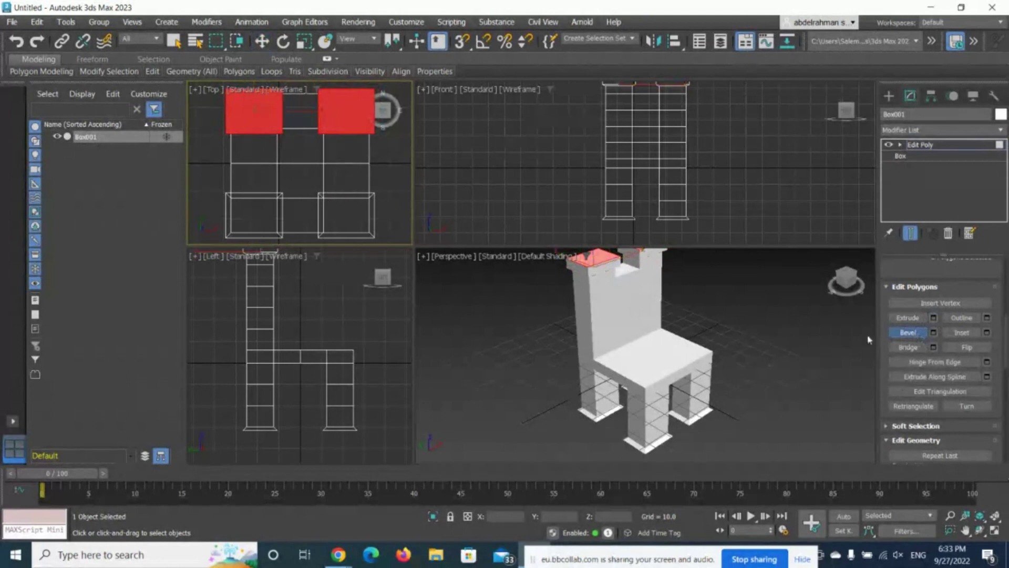
pyautogui.click(933, 334)
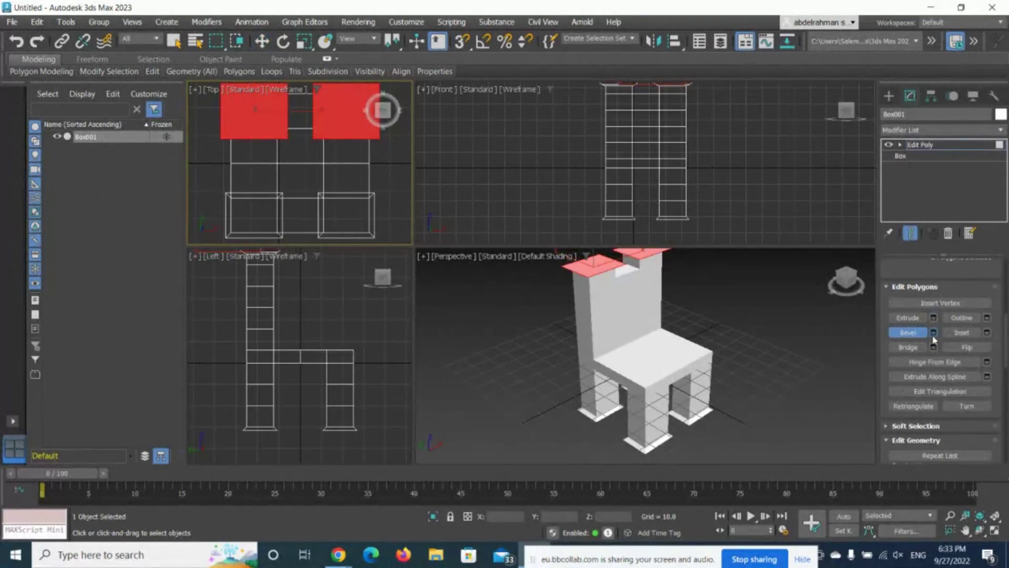
pyautogui.click(917, 336)
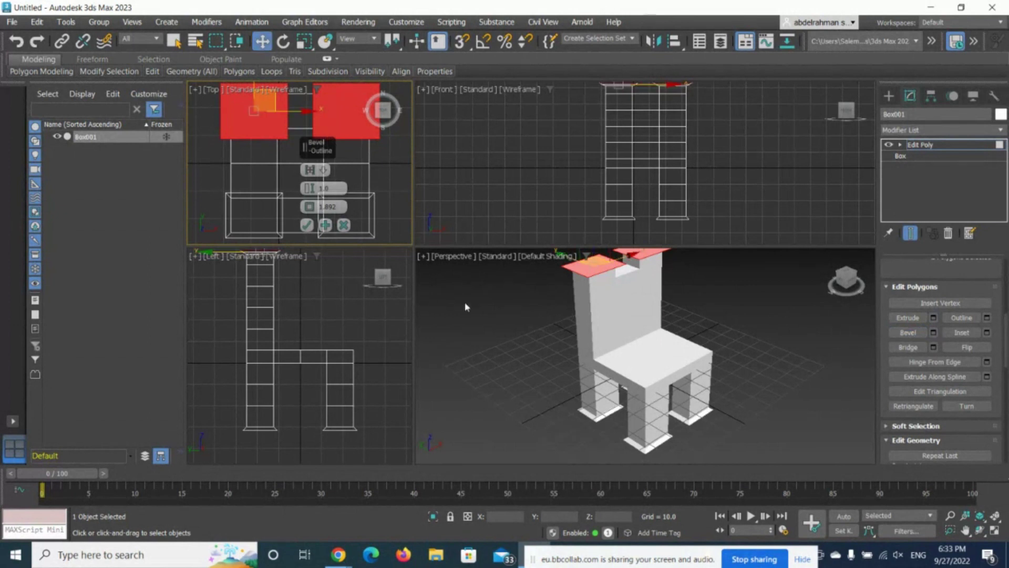
# - Extrude the flared tops of the two backrest posts slightly upward to give the caps vertical sides
pyautogui.click(999, 519)
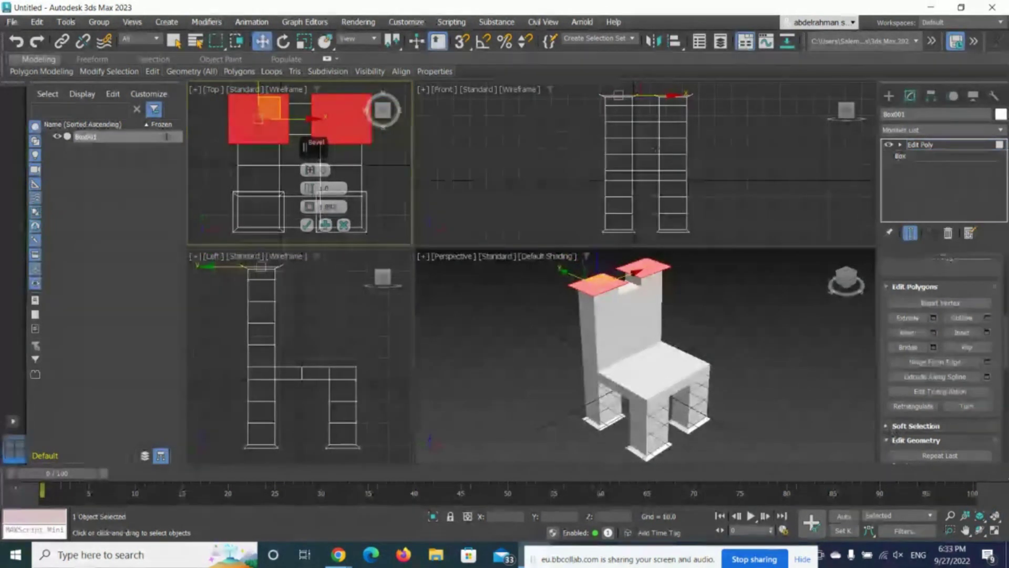
pyautogui.click(907, 317)
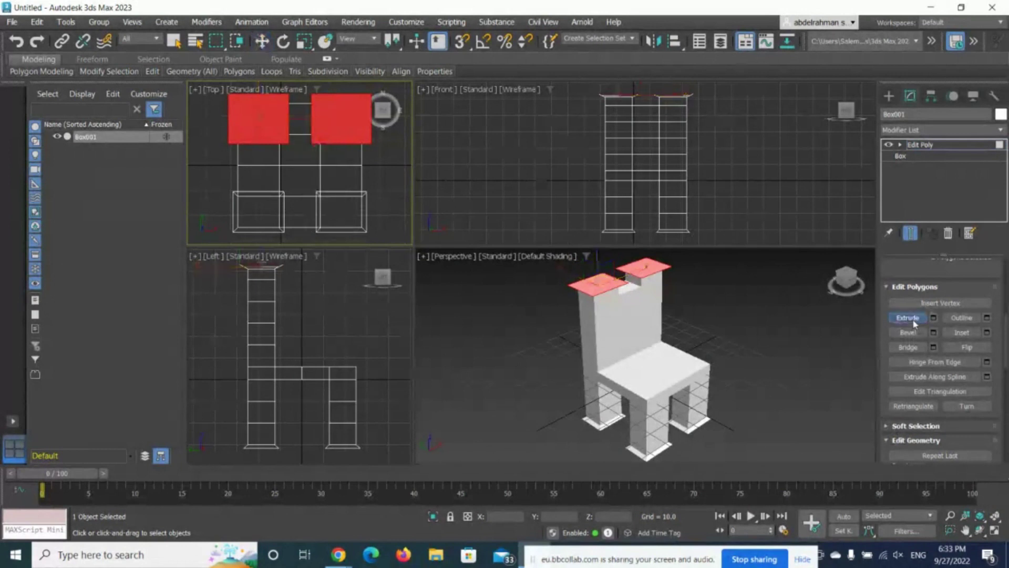
pyautogui.moveTo(641, 269); pyautogui.dragTo(642, 260)
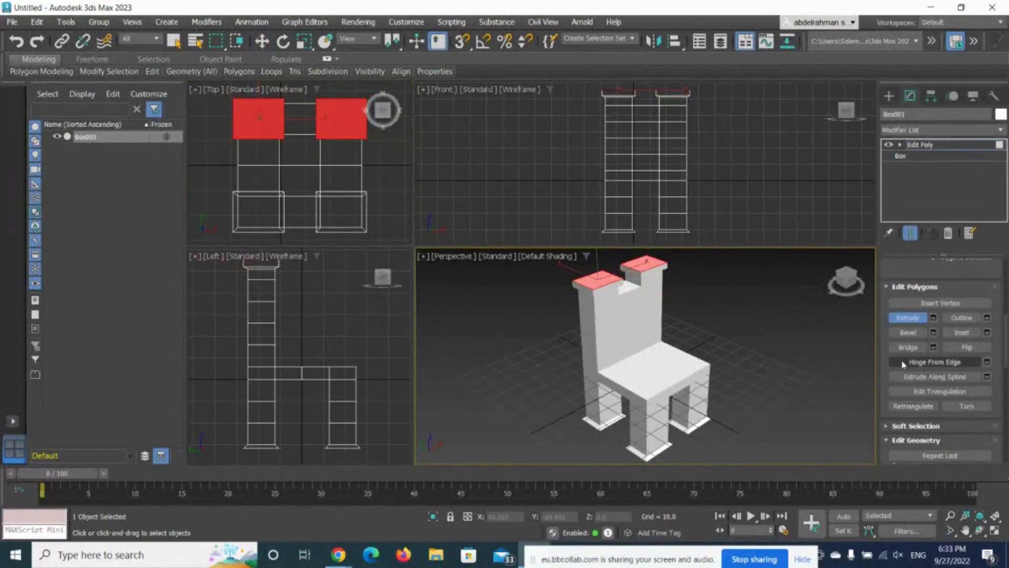
# - Bevel the two post caps upward and inward so they taper to smaller top faces
pyautogui.click(908, 333)
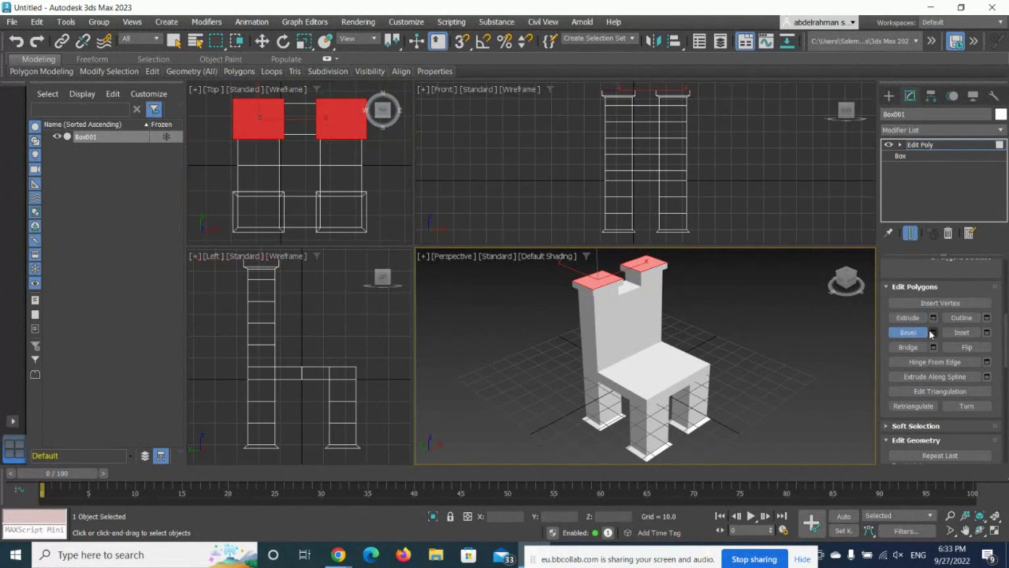
pyautogui.moveTo(647, 263); pyautogui.dragTo(642, 257)
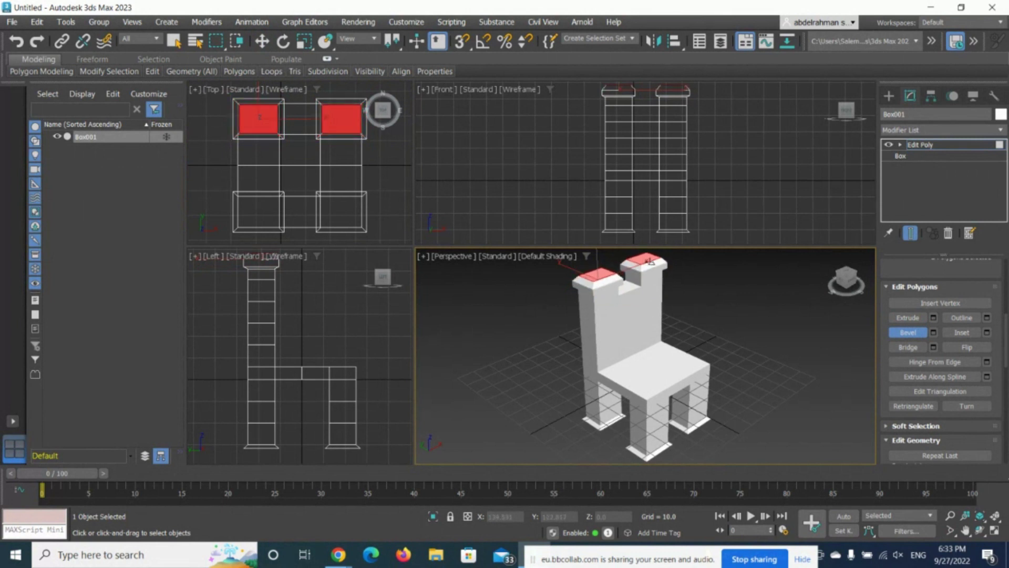
pyautogui.click(650, 261)
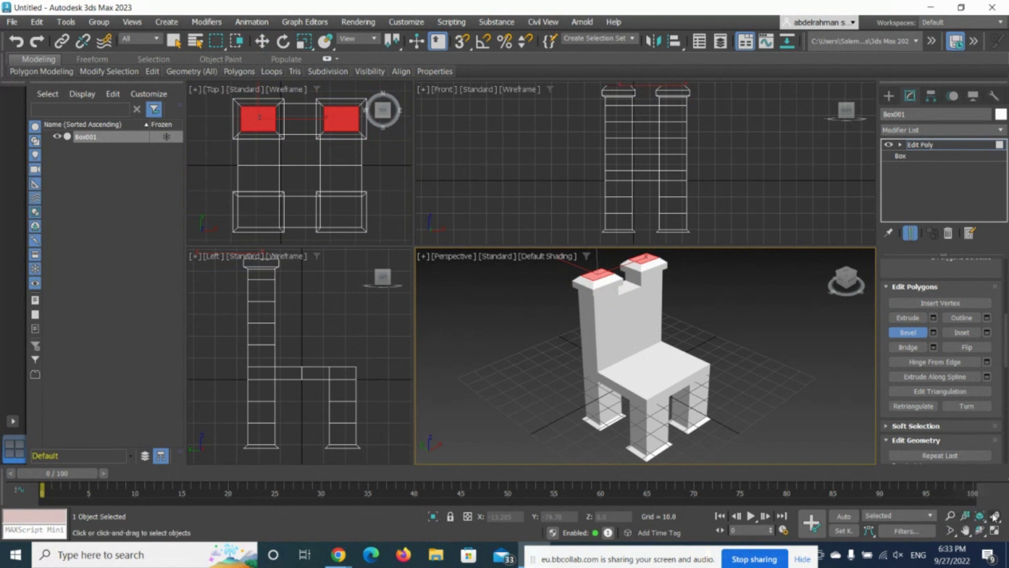
pyautogui.click(979, 530)
pyautogui.moveTo(714, 361); pyautogui.dragTo(642, 348)
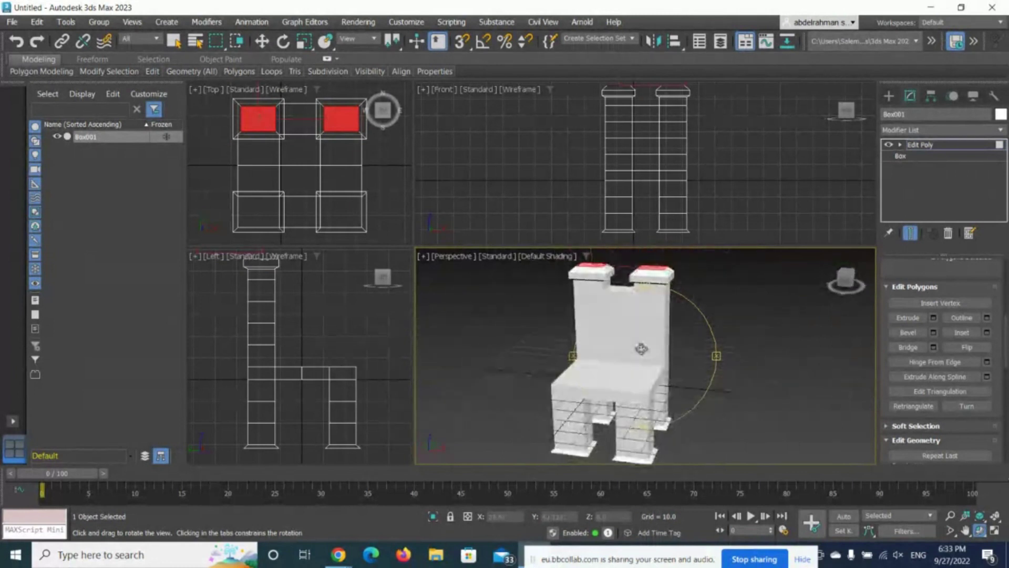
pyautogui.press('w')
pyautogui.click(889, 96)
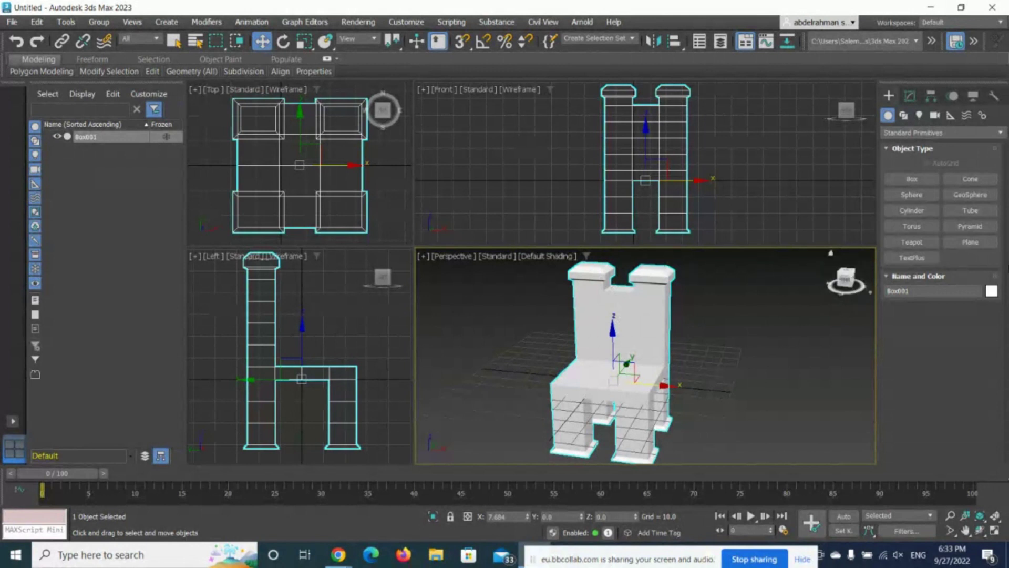
pyautogui.click(991, 291)
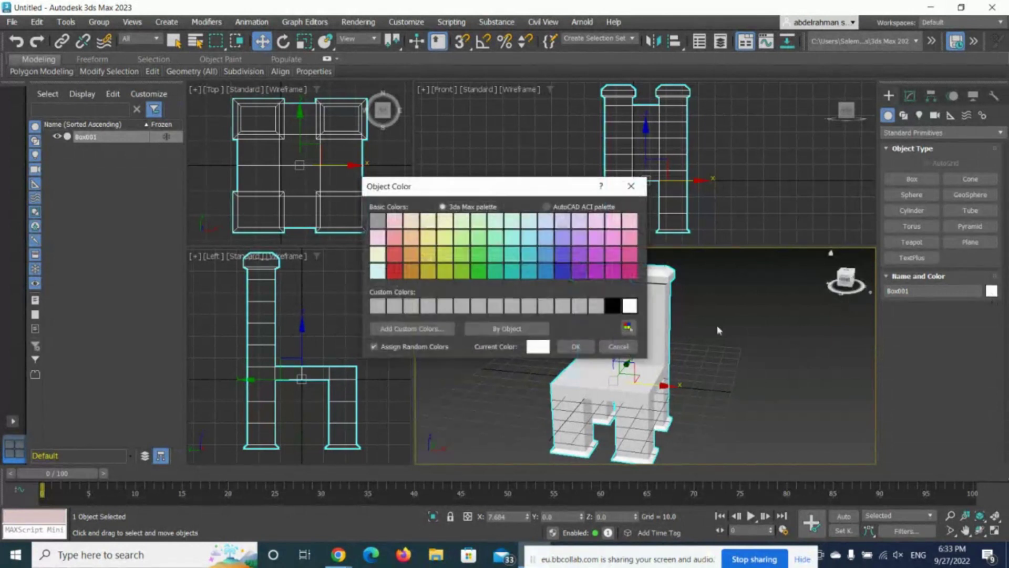
pyautogui.click(617, 347)
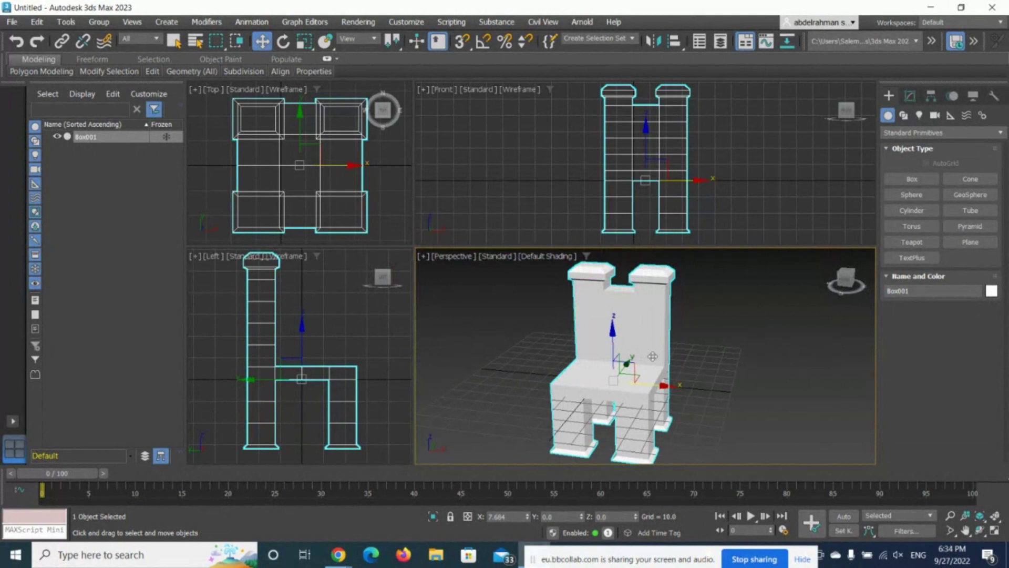
# - Open the Material Editor, switch it from Slate to Compact mode, and move its window clear of the chair in the perspective view
pyautogui.press('m')
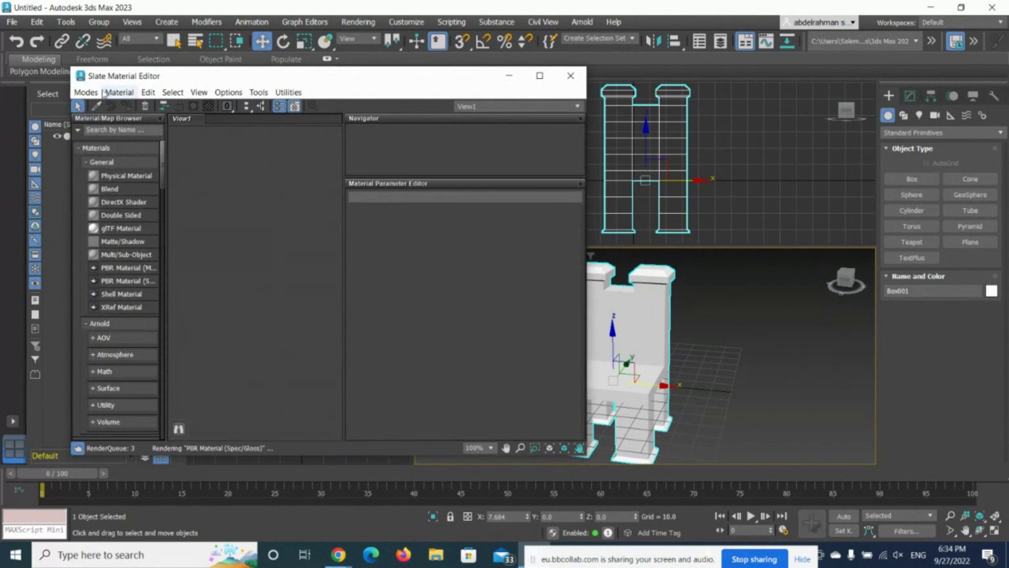
pyautogui.click(93, 93)
pyautogui.click(135, 106)
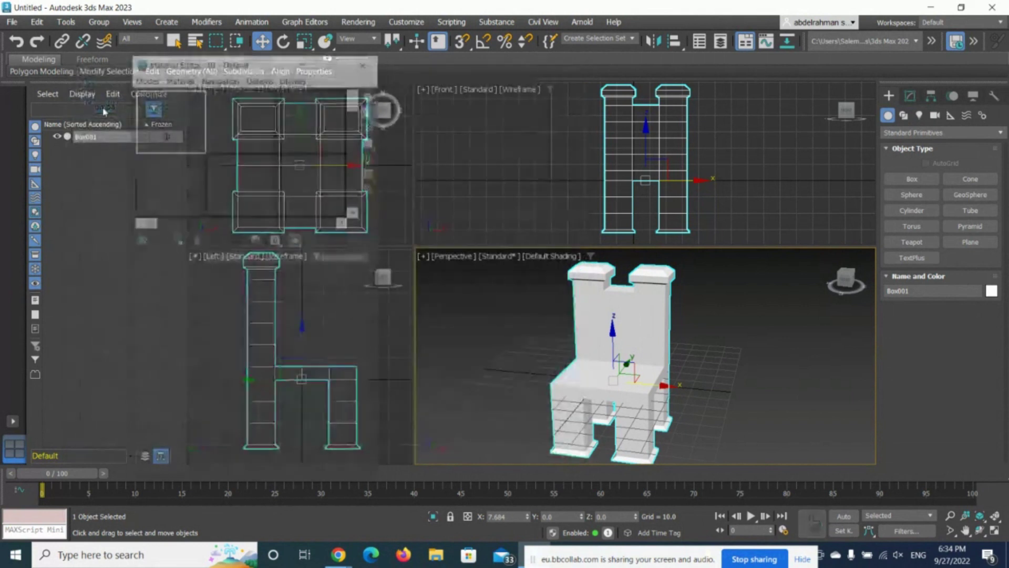
pyautogui.moveTo(204, 63); pyautogui.dragTo(288, 54)
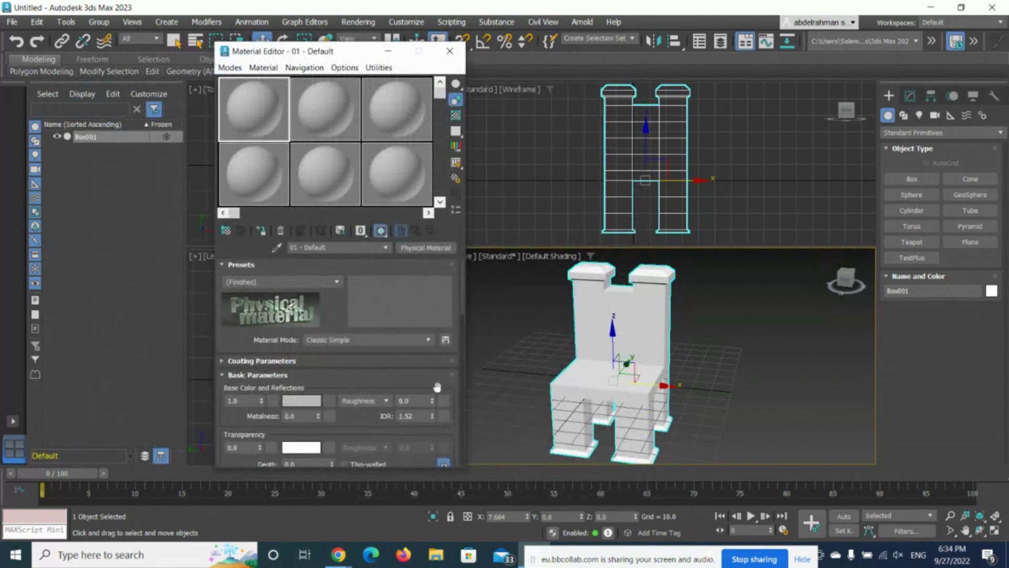
# - Load the OSL Advanced Wood map into the first sample slot and move the Material/Map Browser clear of the Material Editor
pyautogui.moveTo(334, 306)
pyautogui.mouseDown()
pyautogui.moveTo(326, 291)
pyautogui.moveTo(327, 307)
pyautogui.mouseUp()
pyautogui.rightClick(262, 113)
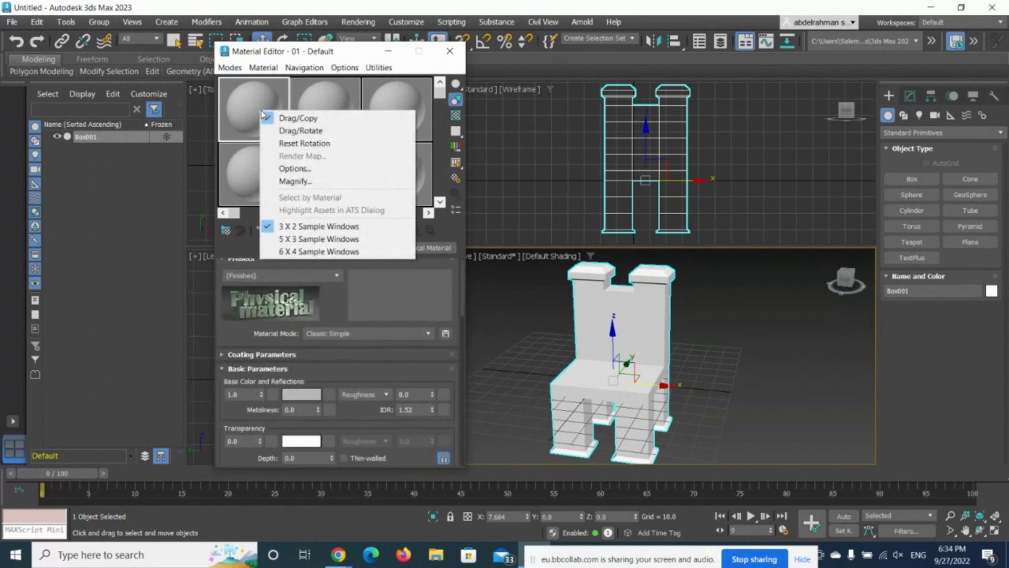
pyautogui.click(254, 105)
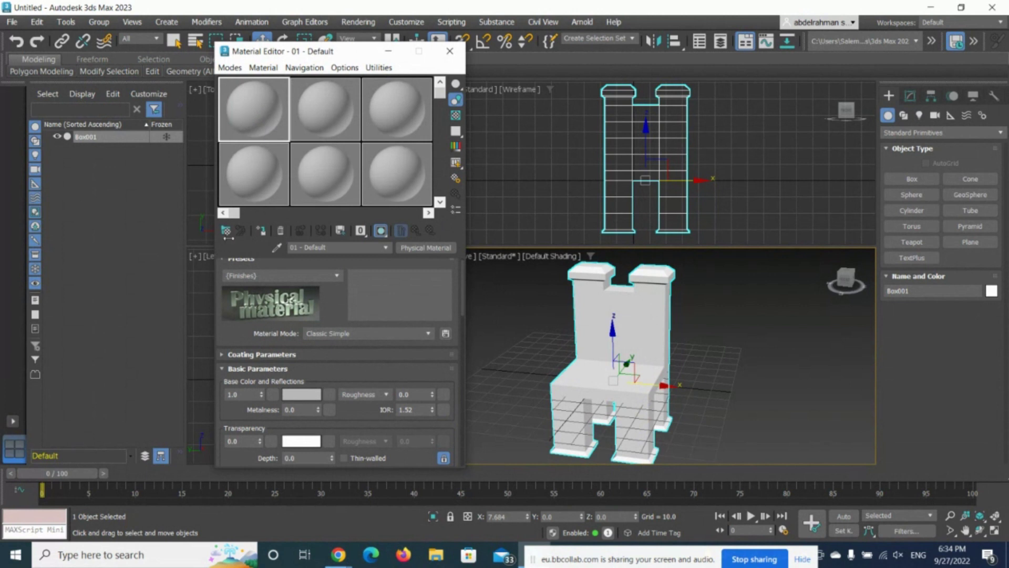
pyautogui.click(226, 231)
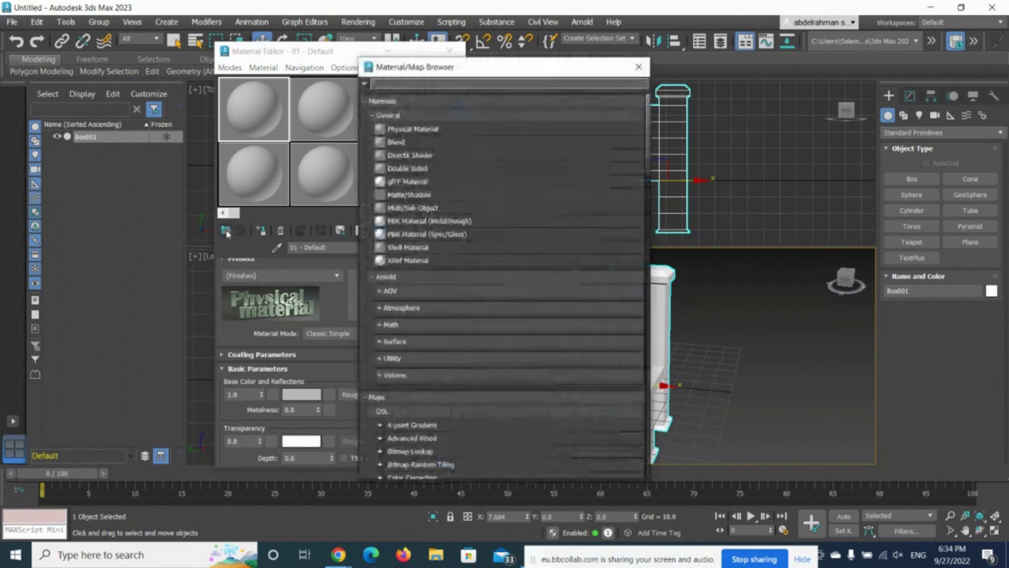
pyautogui.scroll(-3, 528, 323)
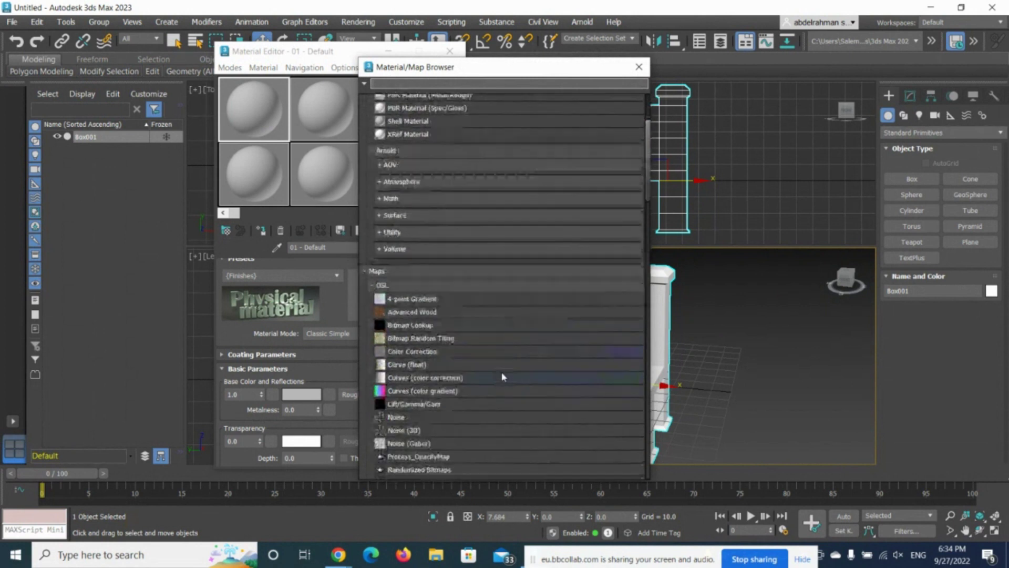
pyautogui.scroll(-2, 499, 377)
pyautogui.scroll(-1, 501, 376)
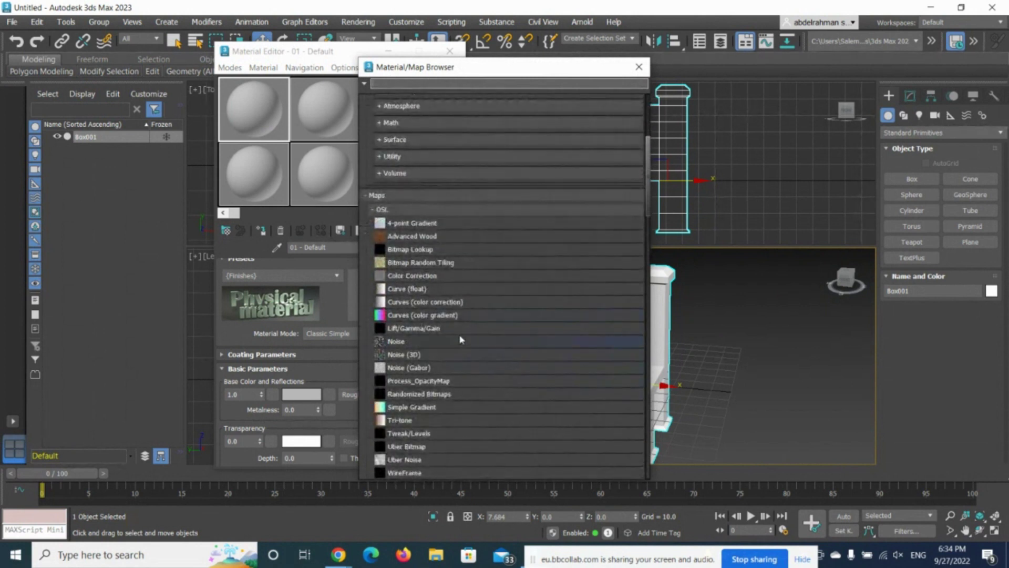
pyautogui.click(430, 239)
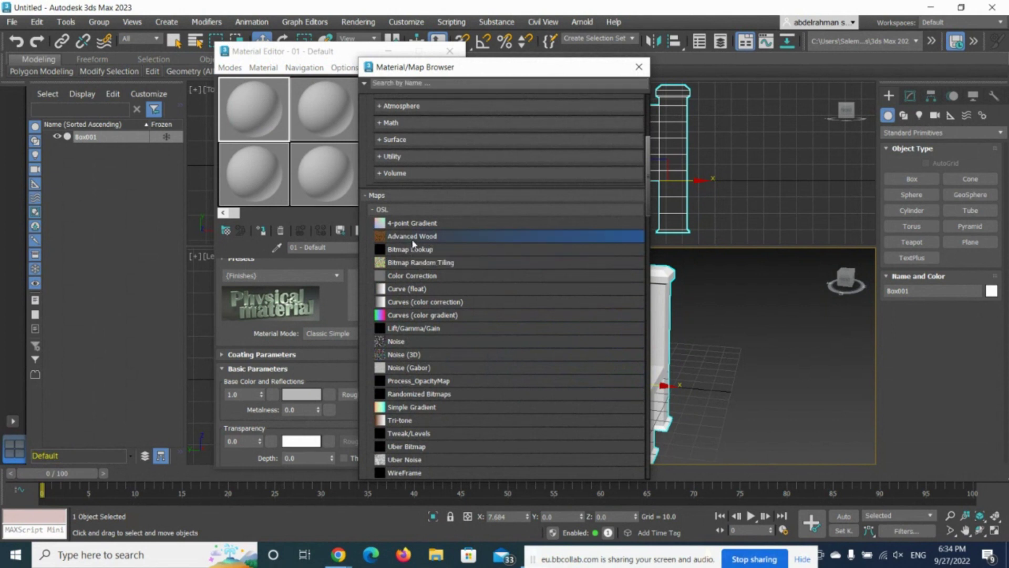
pyautogui.doubleClick(415, 235)
pyautogui.moveTo(586, 75); pyautogui.dragTo(223, 82)
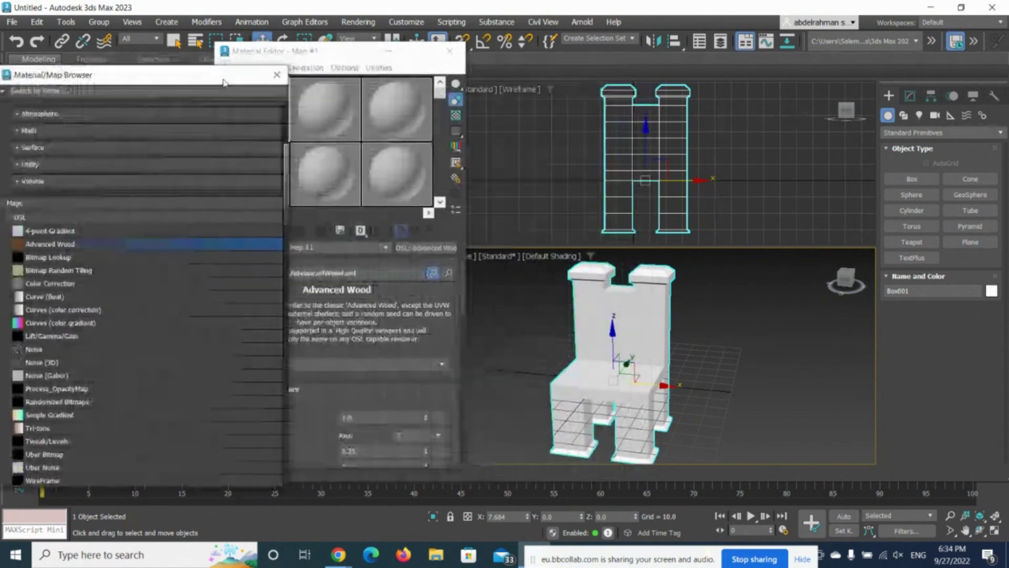
pyautogui.click(345, 50)
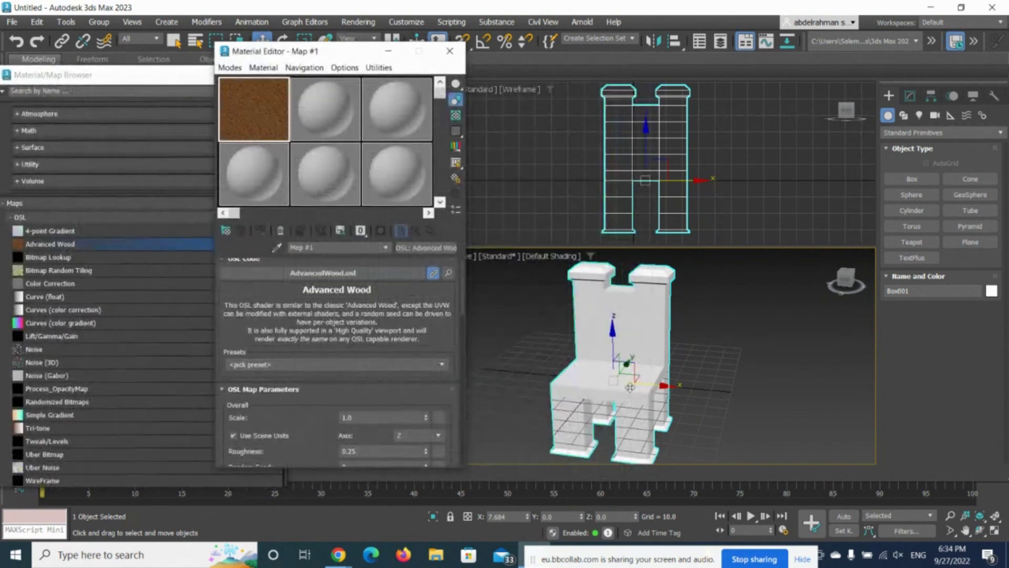